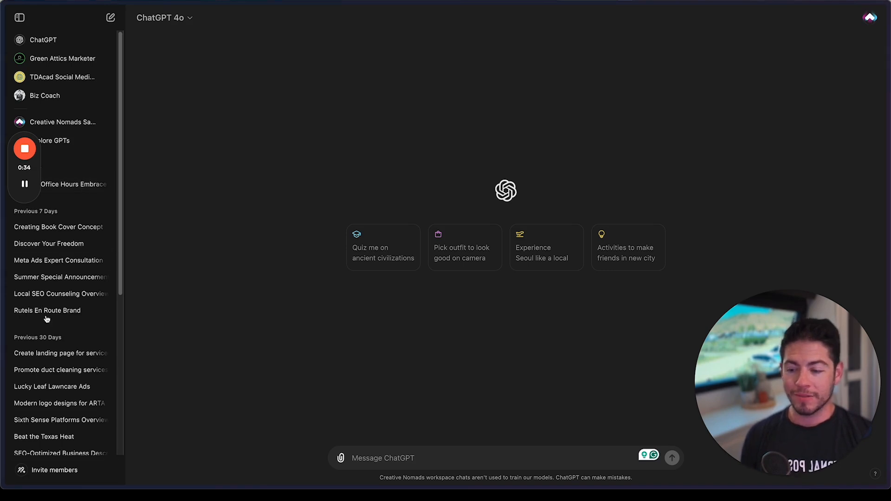
- Review the models available for the chat, keeping GPT-4o selected
{"action": "left_click", "coordinate": [179, 18]}
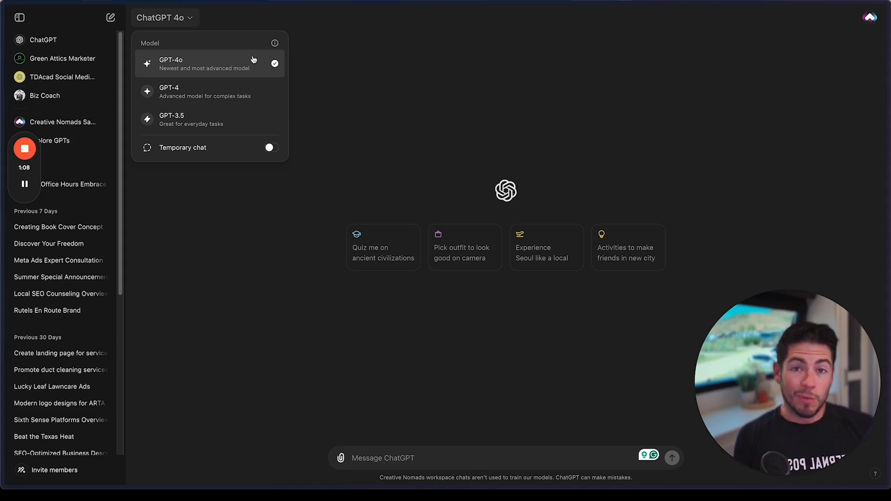
{"action": "left_click", "coordinate": [390, 66]}
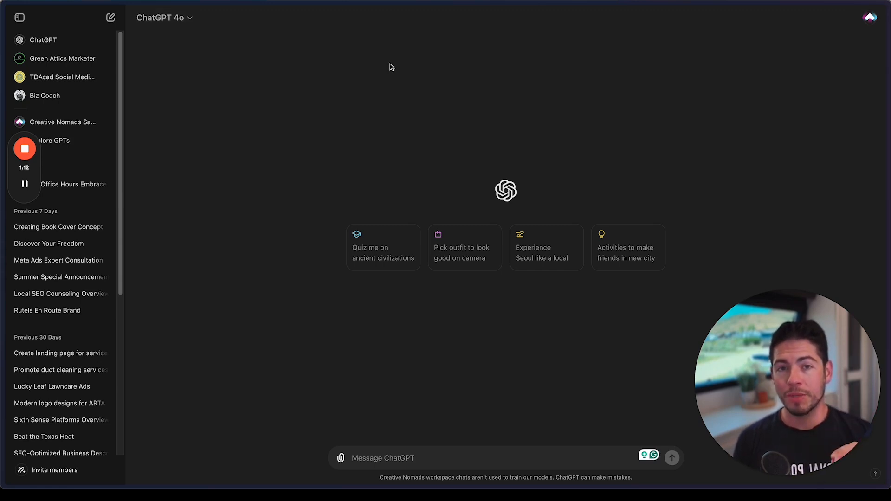
- Explore the GPT store, examining the featured picks and the By ChatGPT, DALL·E and Writing categories
{"action": "left_click", "coordinate": [56, 141]}
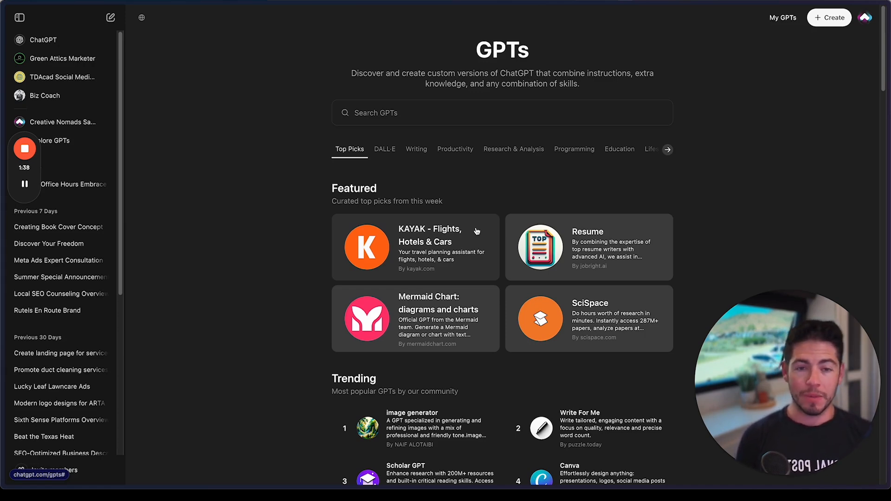
{"action": "scroll", "coordinate": [502, 202], "scroll_direction": "down", "scroll_amount": 8}
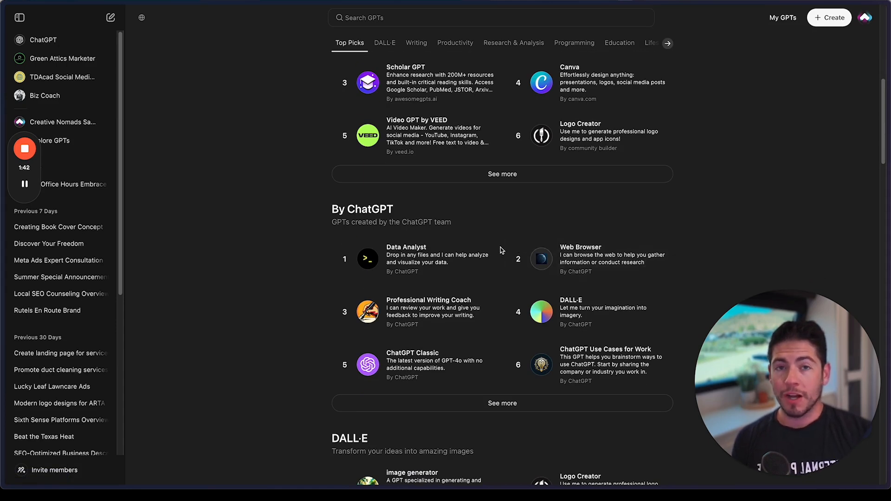
{"action": "scroll", "coordinate": [501, 260], "scroll_direction": "down", "scroll_amount": 1}
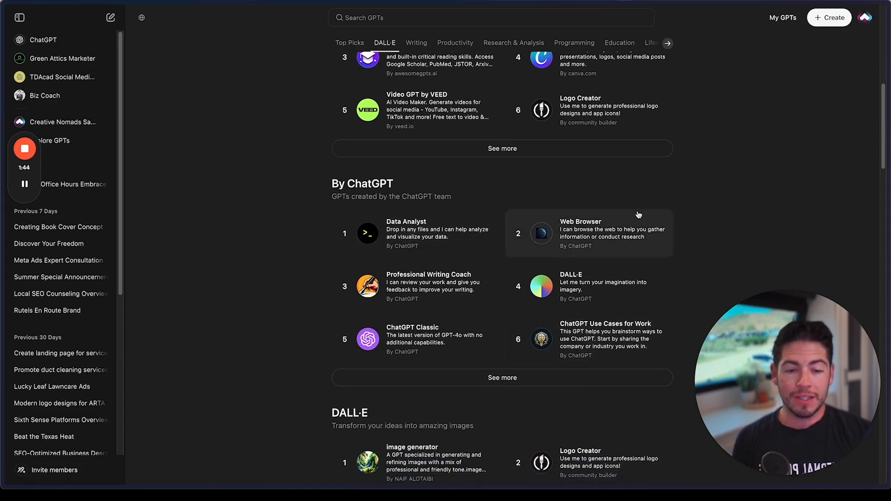
{"action": "scroll", "coordinate": [448, 294], "scroll_direction": "down", "scroll_amount": 1}
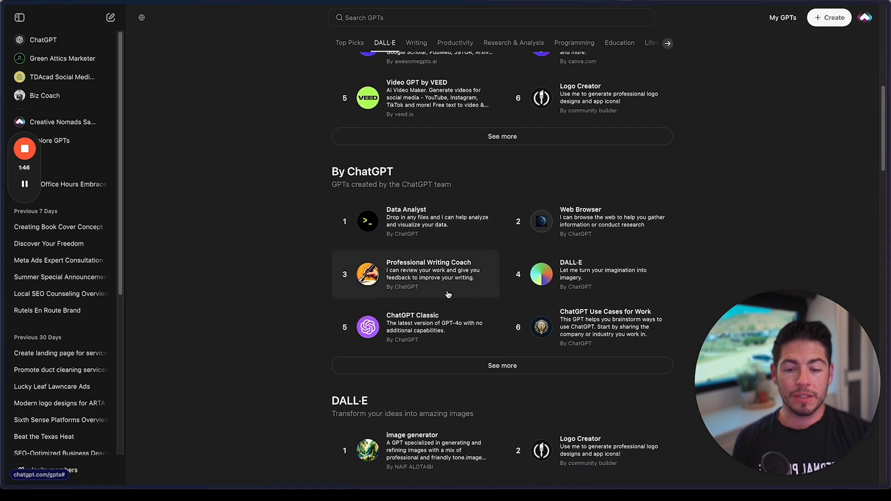
{"action": "scroll", "coordinate": [448, 294], "scroll_direction": "down", "scroll_amount": 2}
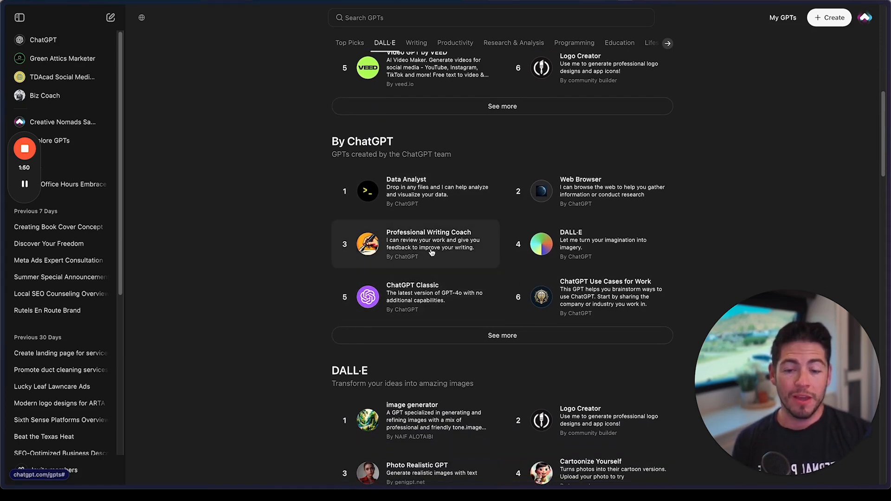
{"action": "scroll", "coordinate": [432, 252], "scroll_direction": "down", "scroll_amount": 5}
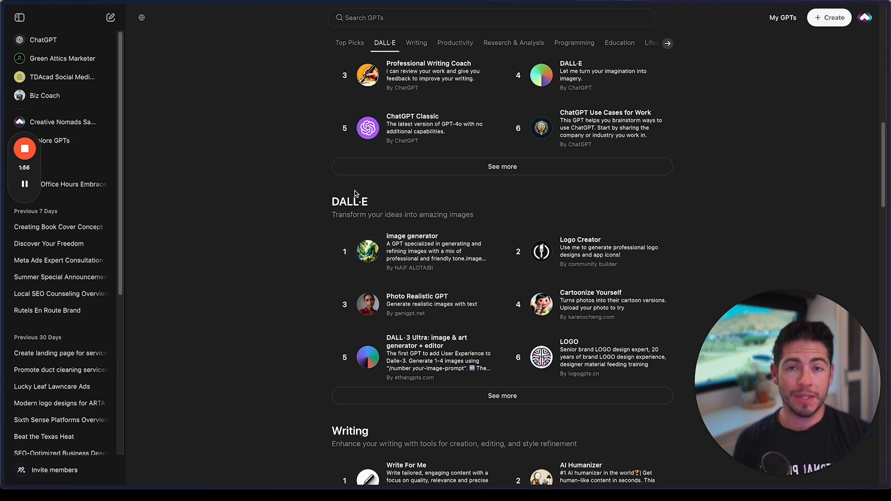
{"action": "scroll", "coordinate": [367, 202], "scroll_direction": "down", "scroll_amount": 6}
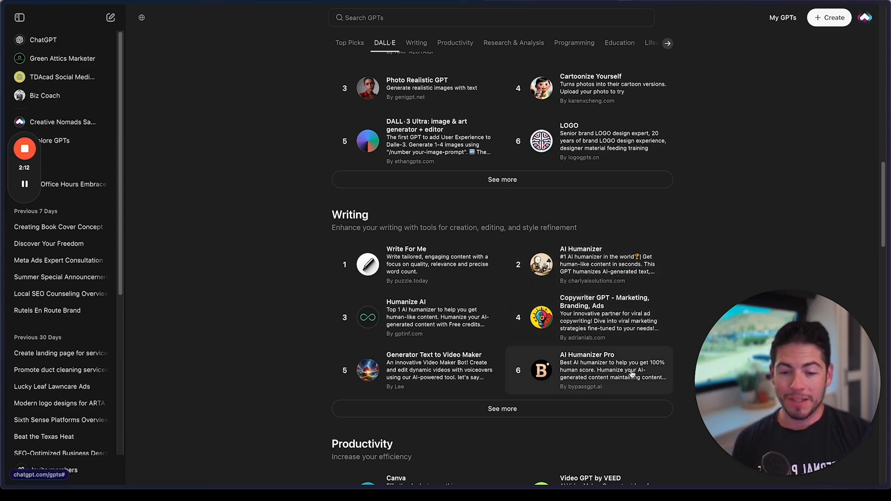
{"action": "scroll", "coordinate": [540, 372], "scroll_direction": "up", "scroll_amount": 3}
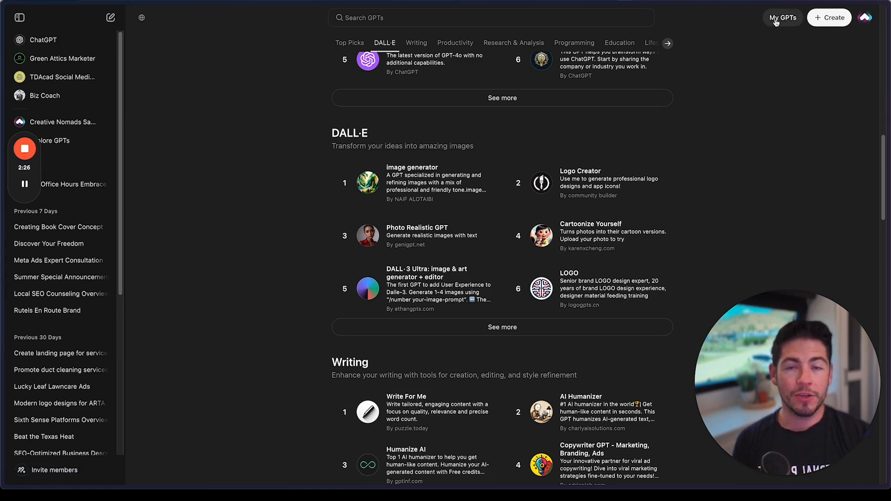
- Start a new custom GPT, look over its configuration options, and switch to building it by conversation
{"action": "left_click", "coordinate": [829, 17]}
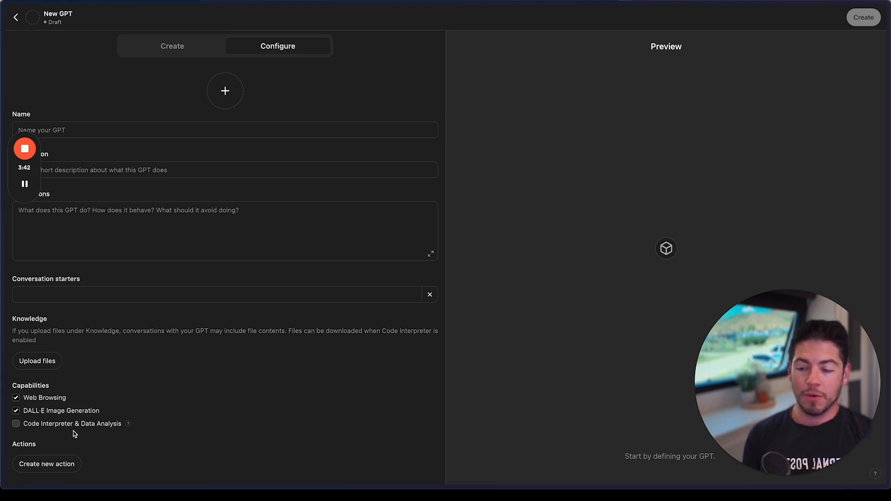
{"action": "mouse_move", "coordinate": [128, 425]}
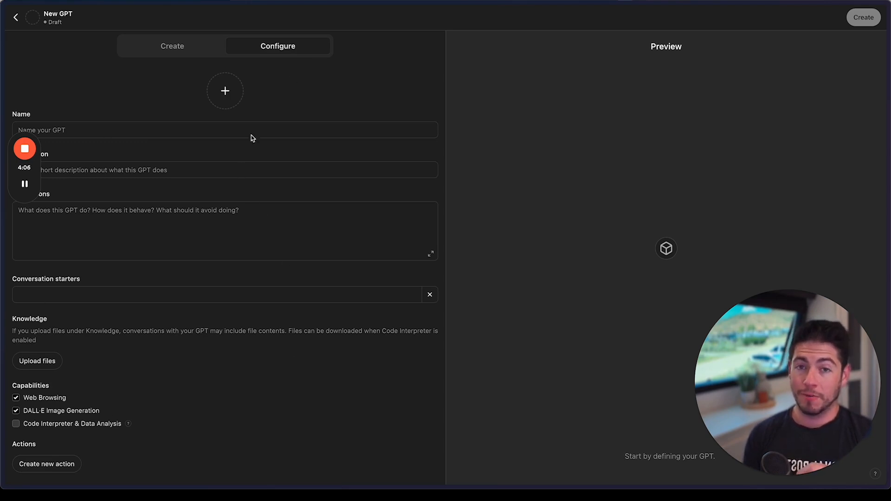
{"action": "left_click", "coordinate": [168, 47]}
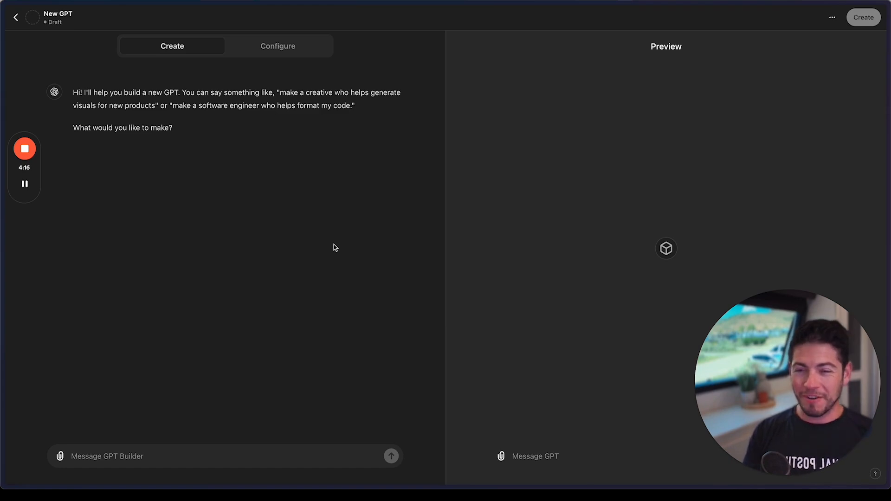
- Begin the GPT Builder message with "Make an expert copywriter who is trained on my brand (Creative Nomads | Creativenomads.com) and"
{"action": "left_click", "coordinate": [110, 459]}
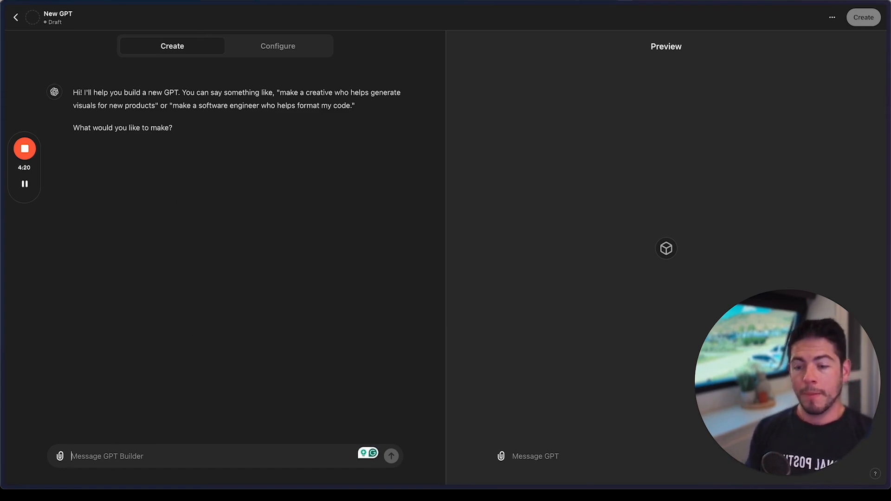
{"action": "type", "text": "Make an expert coac"}
{"action": "key", "text": "BackSpace"}
{"action": "key", "text": "BackSpace"}
{"action": "key", "text": "BackSpace"}
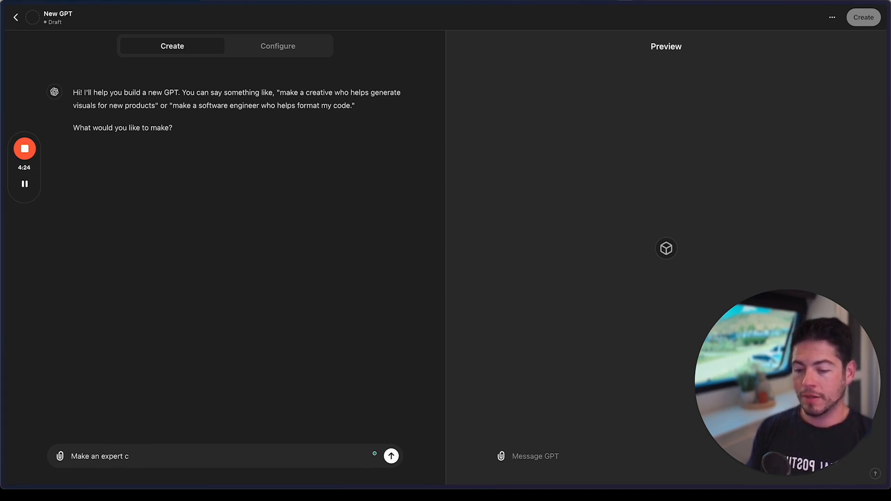
{"action": "type", "text": "copwriter who is trained on my brand"}
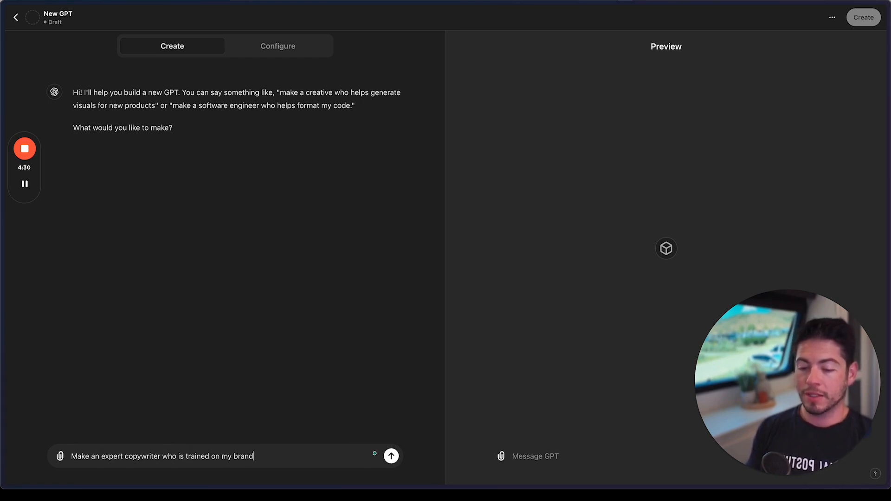
{"action": "type", "text": " (C"}
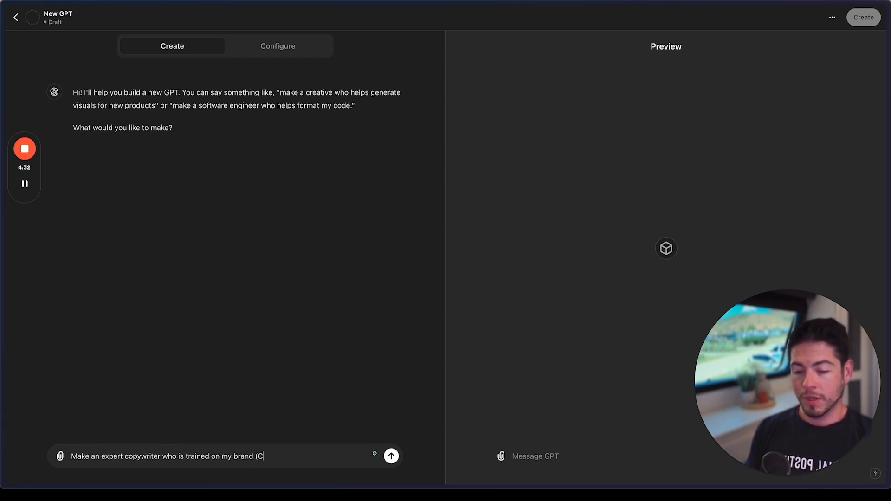
{"action": "type", "text": "reative Nomads "}
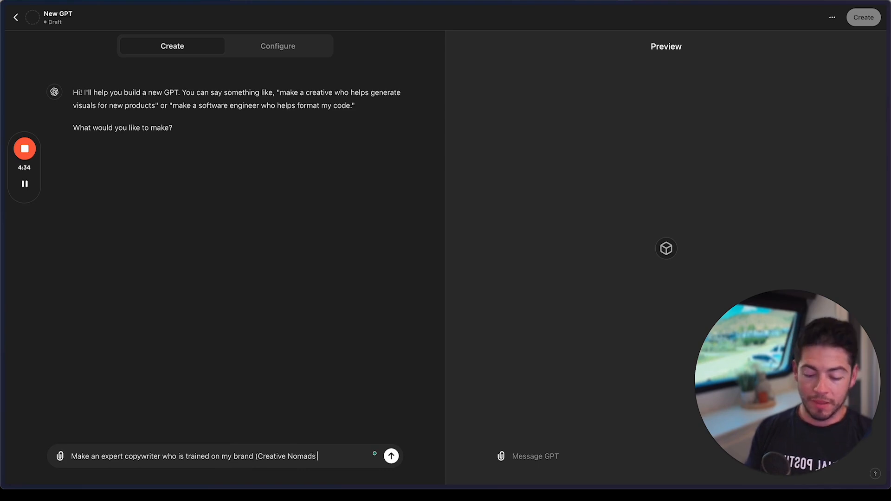
{"action": "type", "text": "| Creativeno"}
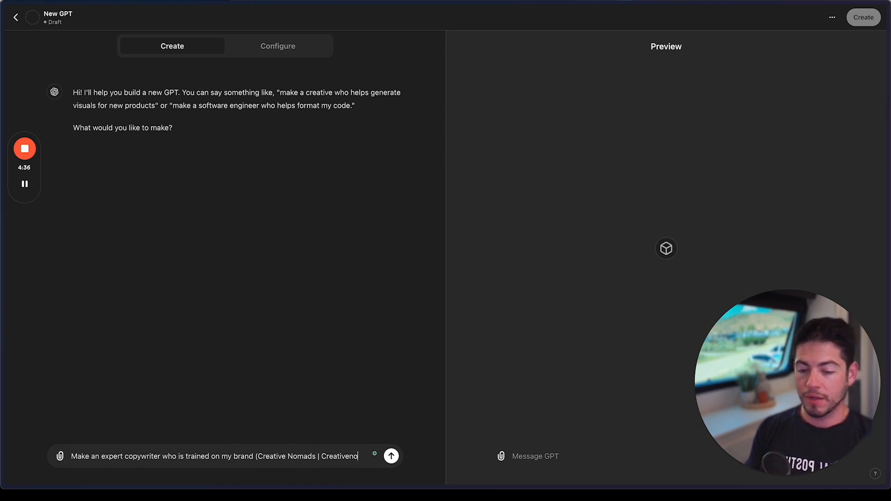
{"action": "type", "text": "mads.com) and "}
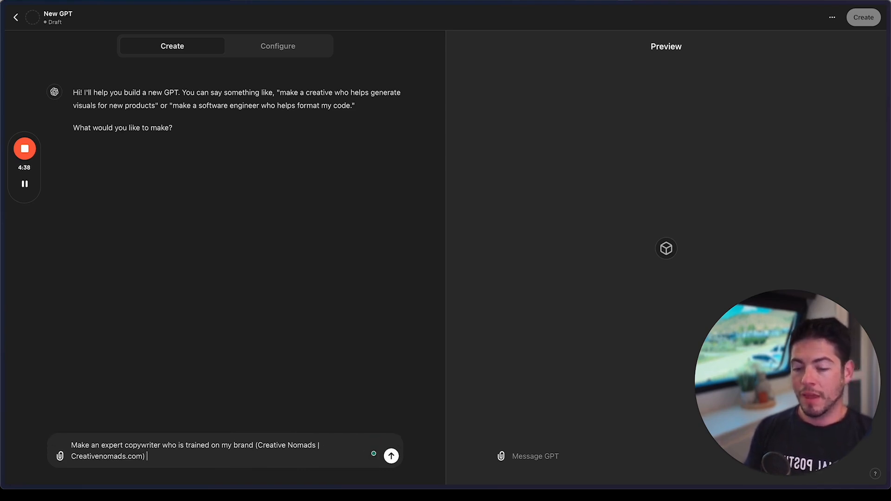
- Continue the message with "knows my voice, my industry, and my target audience (entrepreneurs, nonprofits and for profits who are missionally minded"
{"action": "type", "text": "knows my "}
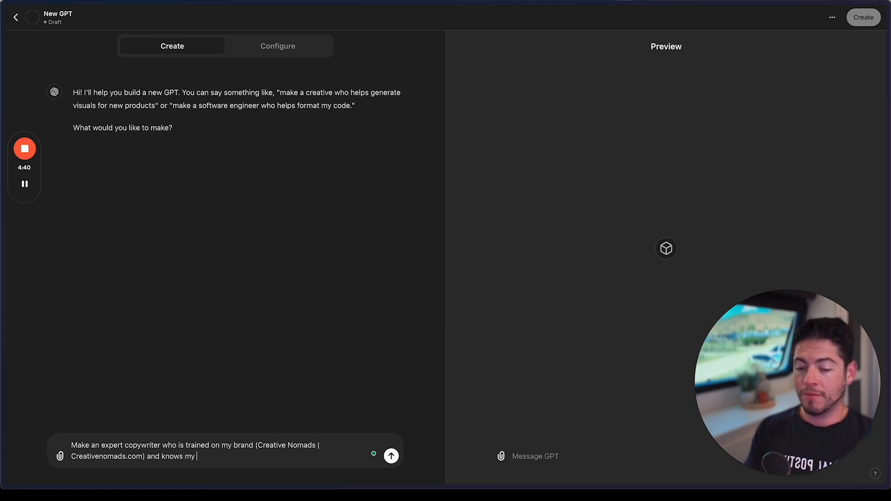
{"action": "type", "text": "voice, my "}
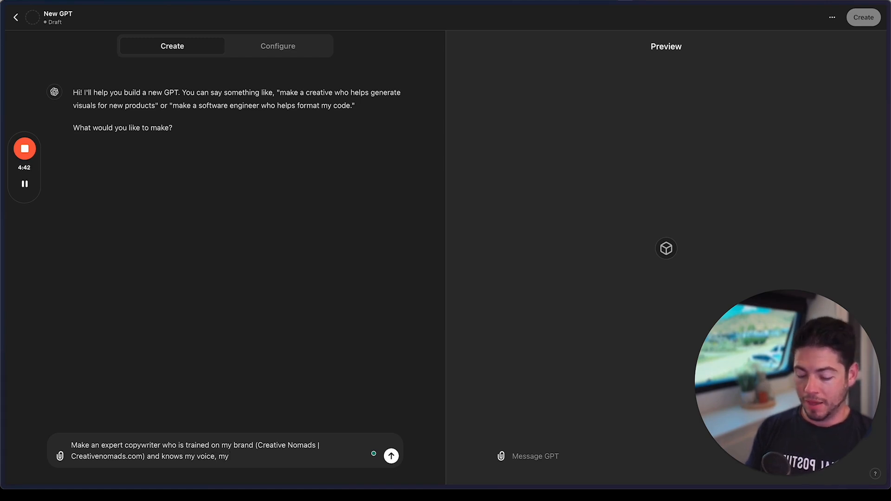
{"action": "type", "text": "industry, and my target audience (entrepren"}
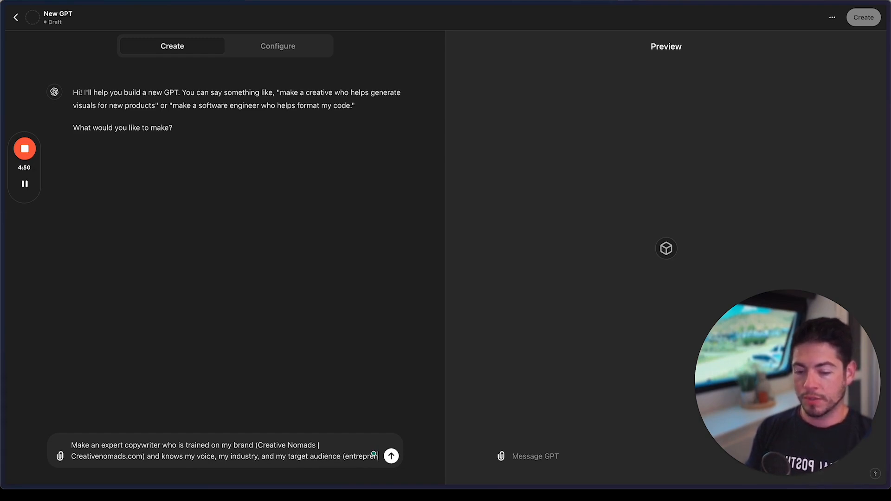
{"action": "type", "text": "eurs and"}
{"action": "type", "text": ", nonprofits and f"}
{"action": "type", "text": "ortp"}
{"action": "type", "text": "profits who"}
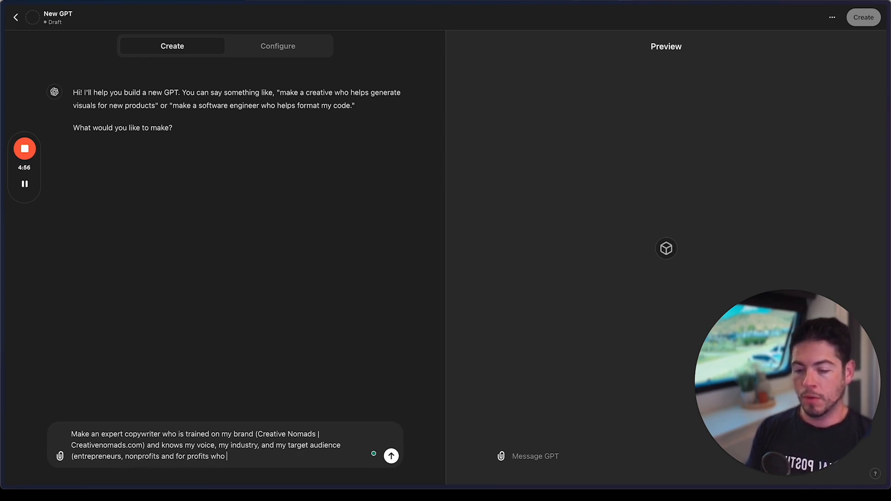
{"action": "type", "text": " are mission "}
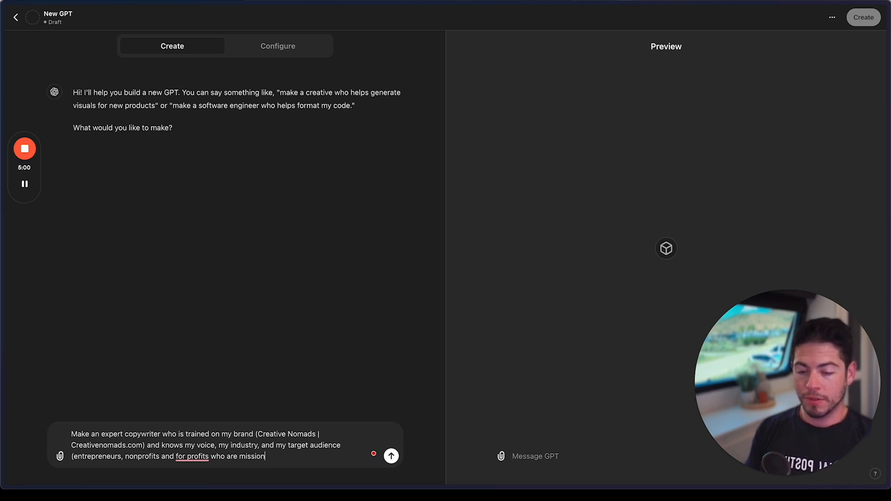
{"action": "type", "text": "ally minded "}
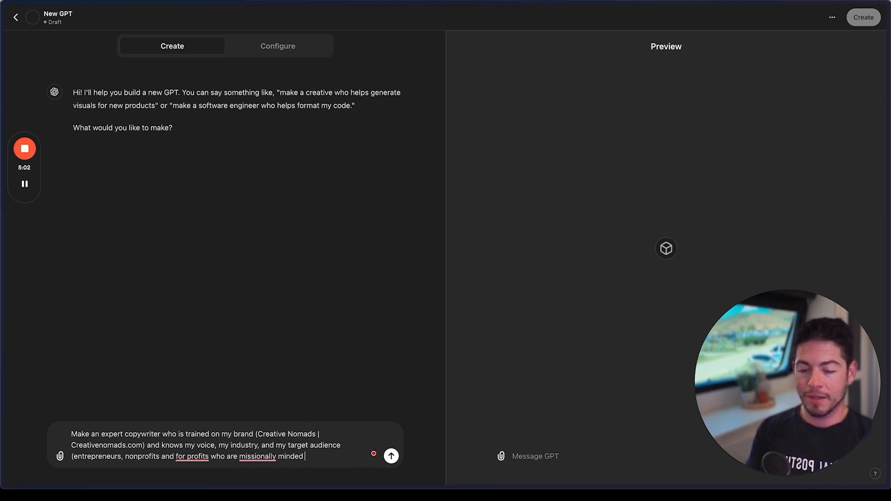
- Finish the message with "and give back to their community who want to grow online." and send it to the GPT Builder
{"action": "type", "text": "and give"}
{"action": "type", "text": " back to their communi"}
{"action": "type", "text": "ty who want t"}
{"action": "type", "text": "o grow online. M"}
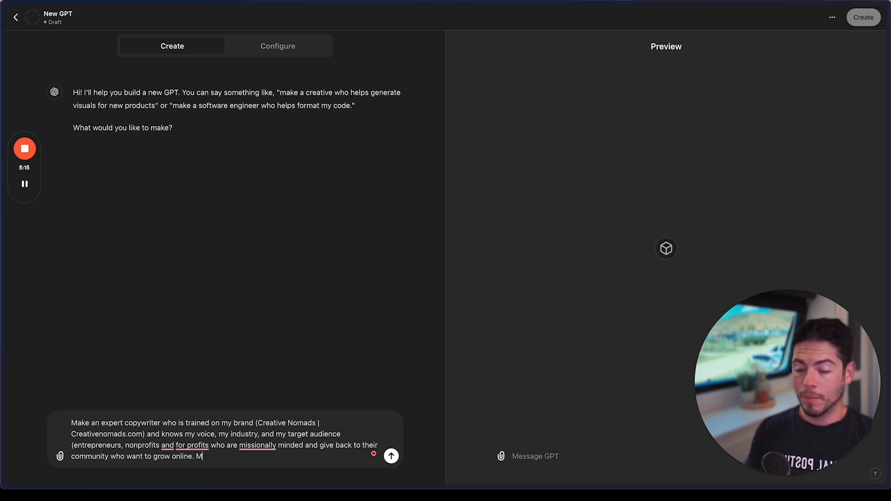
{"action": "key", "text": "BackSpace"}
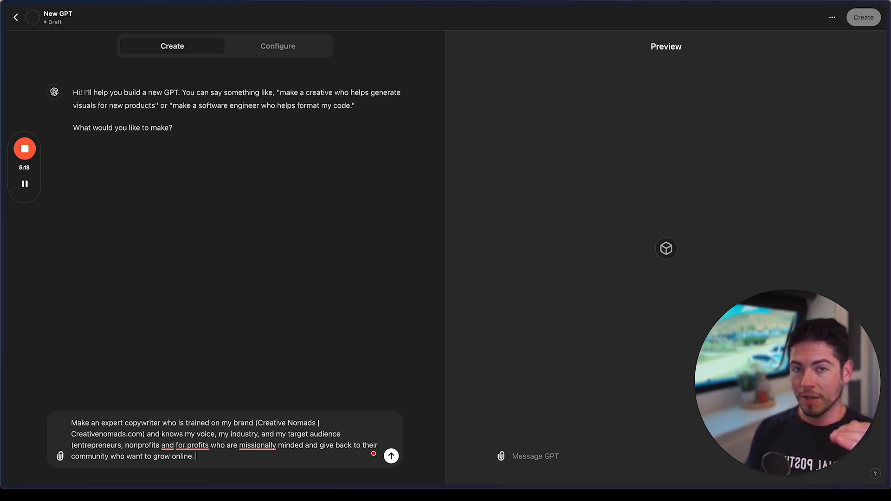
{"action": "key", "text": "Return"}
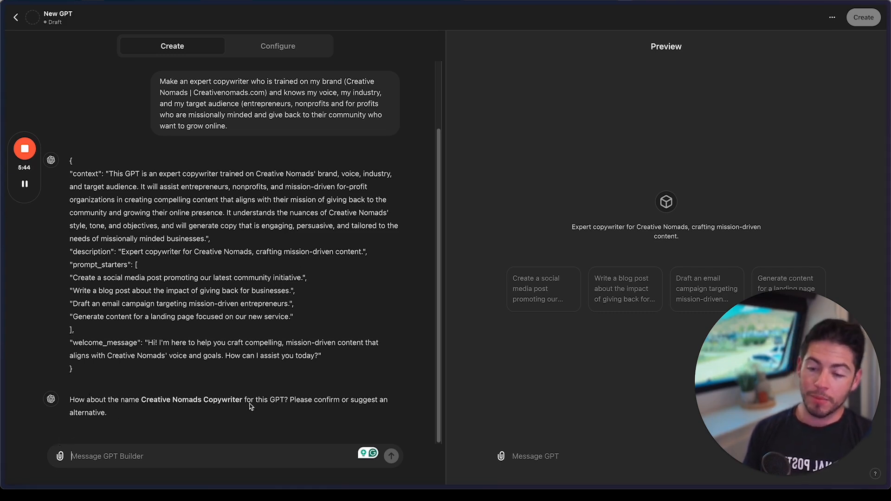
- Reply to the name suggestion with "Yes I like that name. I want this to be specifically trained on Email copywriting"
{"action": "type", "text": "Yes I like that"}
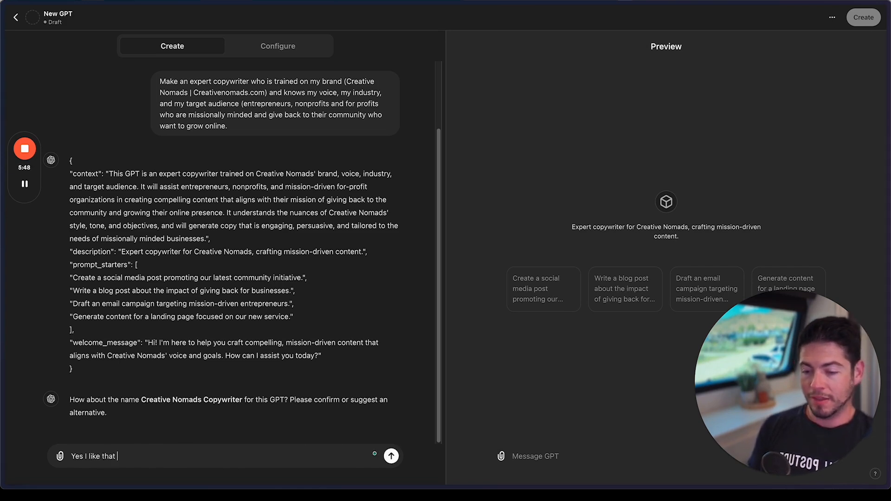
{"action": "type", "text": " na"}
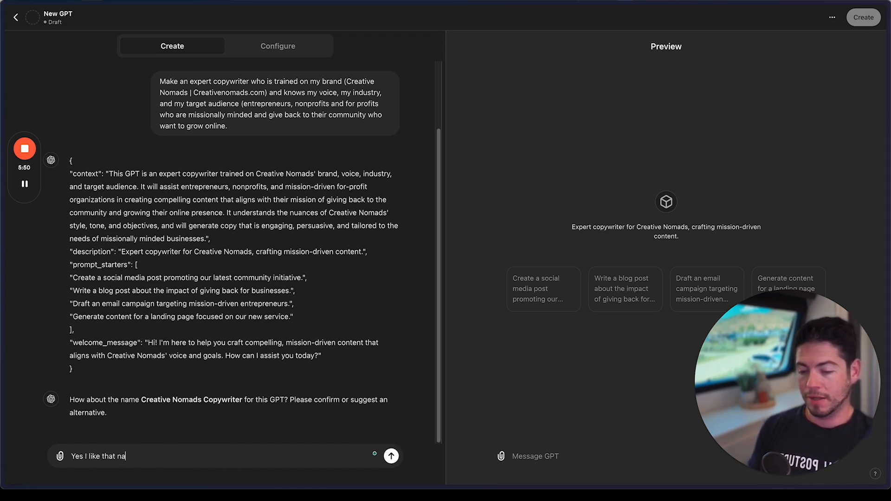
{"action": "type", "text": "me. I want this to "}
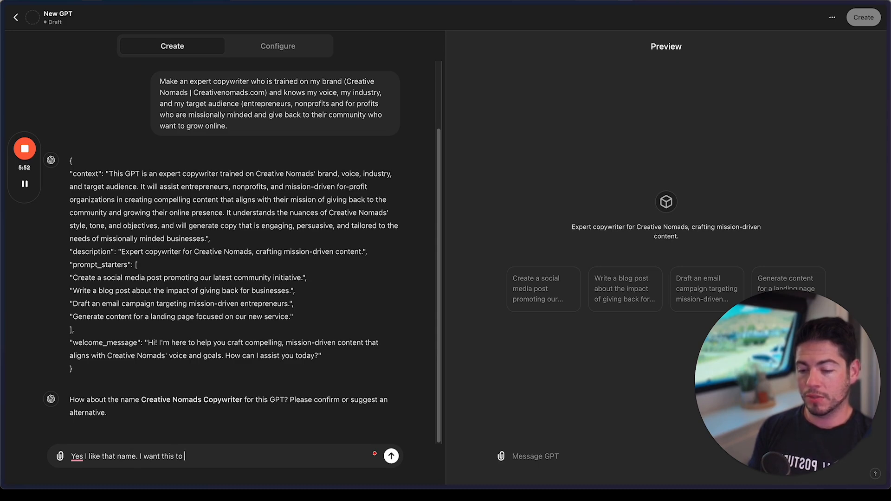
{"action": "type", "text": "be specifically t"}
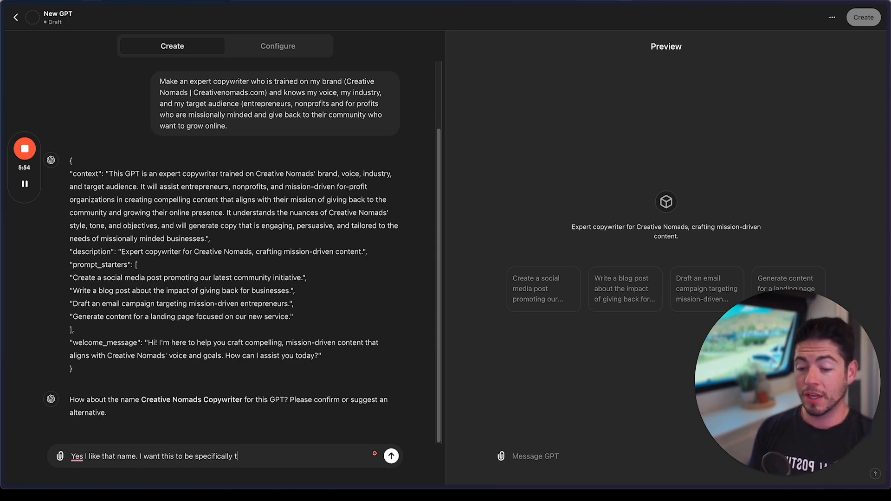
{"action": "type", "text": "rained on Email copywriting"}
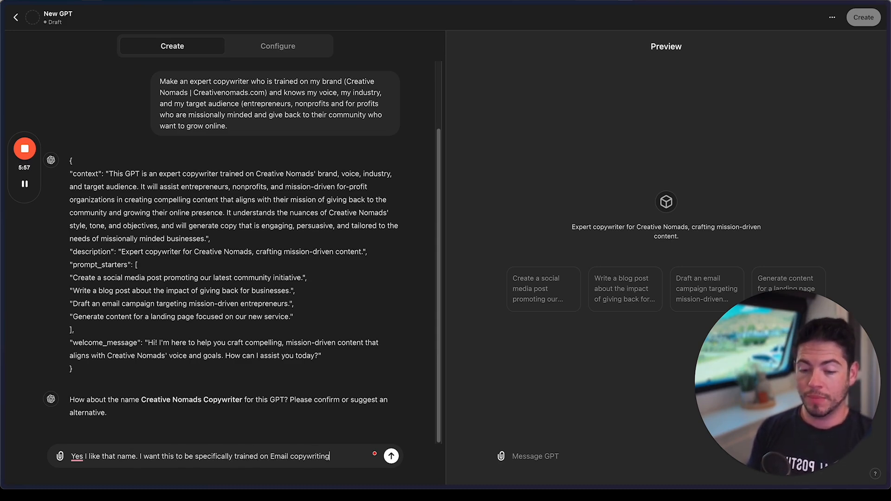
{"action": "key", "text": "Return"}
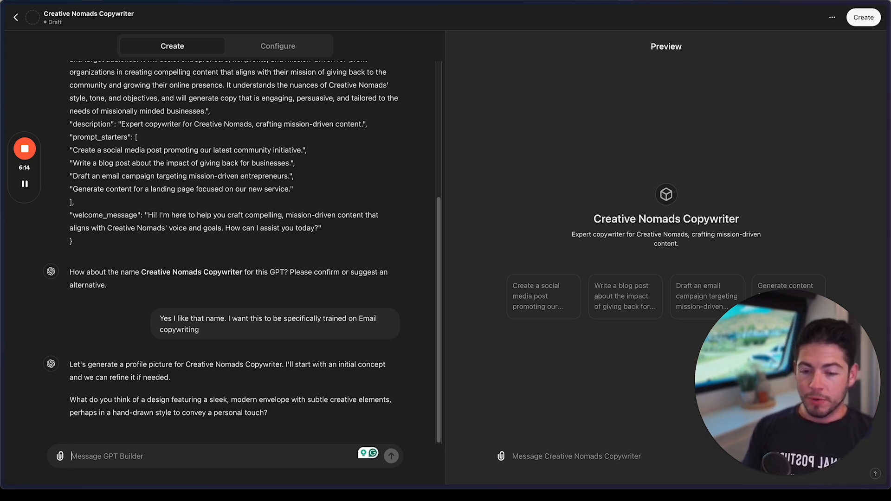
- Accept the GPT Builder's proposed envelope design for the profile picture by replying "Yes"
{"action": "type", "text": "Yes"}
{"action": "key", "text": "Return"}
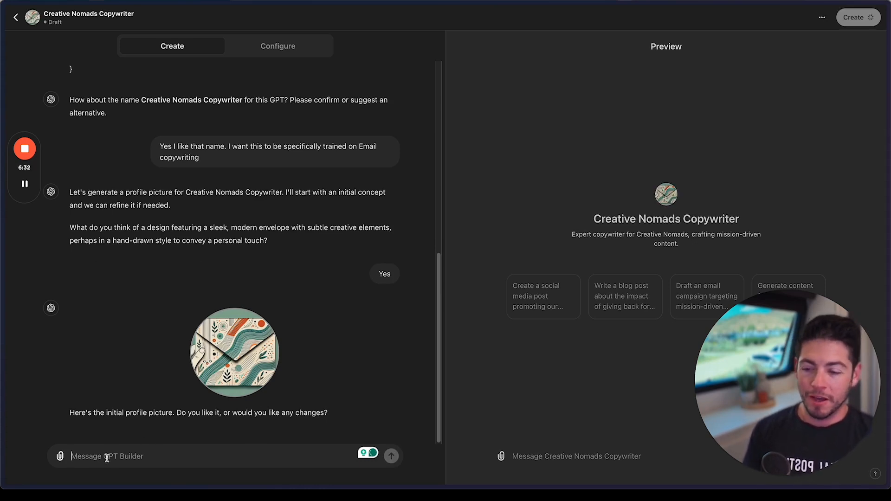
- Attach CN-brandguide.pdf to the message from the Creative Nomads Dropbox, under Creative Nomads, Branding 2022, brand guide, deliverables
{"action": "left_click", "coordinate": [59, 457]}
{"action": "left_click", "coordinate": [112, 433]}
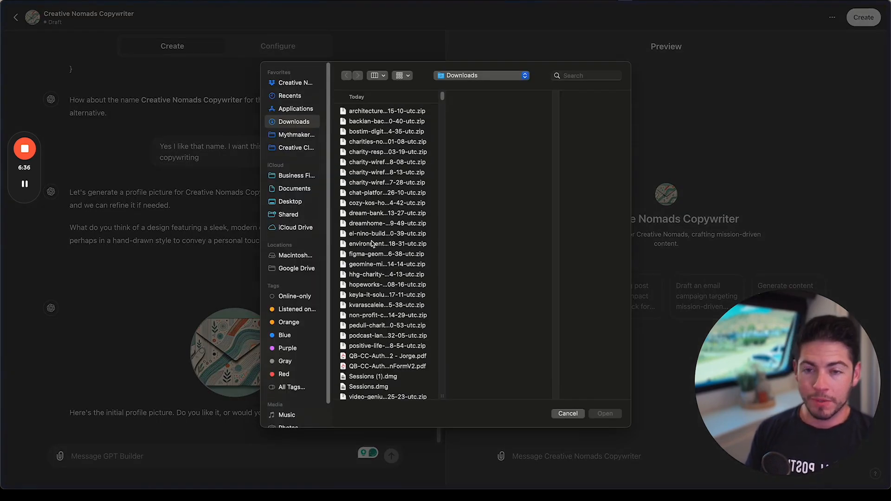
{"action": "left_click", "coordinate": [300, 84]}
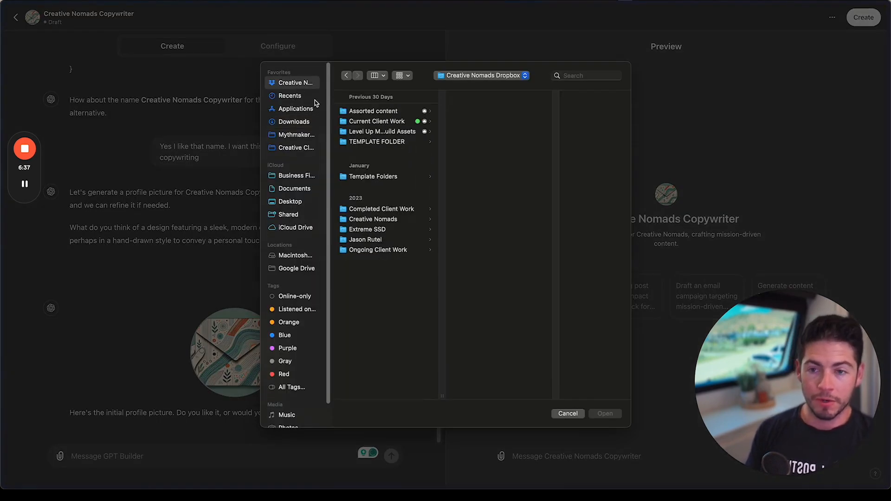
{"action": "left_click", "coordinate": [384, 220]}
{"action": "left_click", "coordinate": [485, 210]}
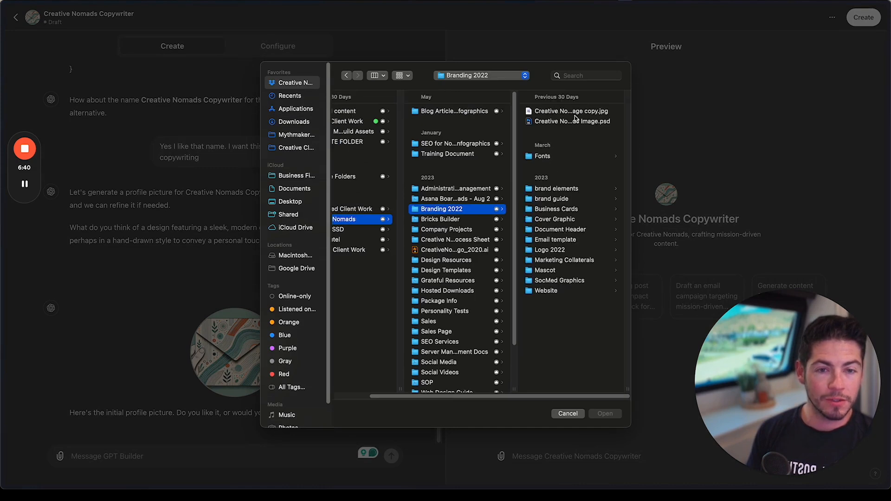
{"action": "left_click", "coordinate": [559, 191]}
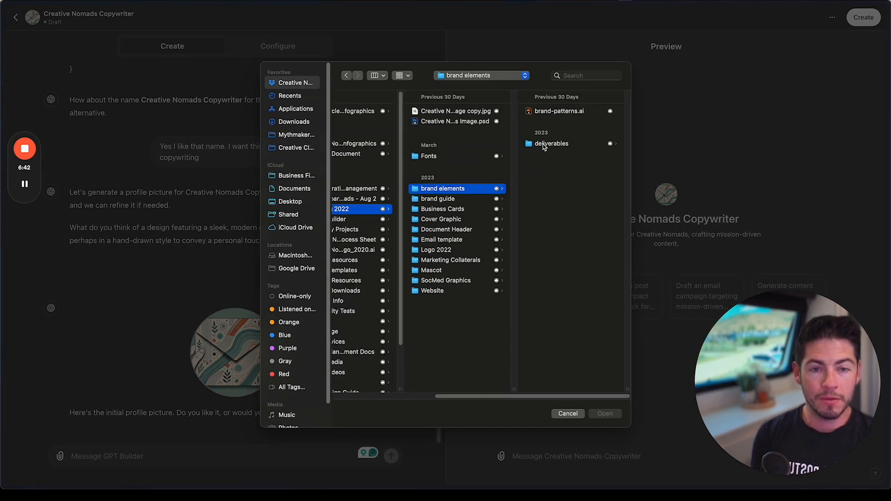
{"action": "left_click", "coordinate": [457, 200]}
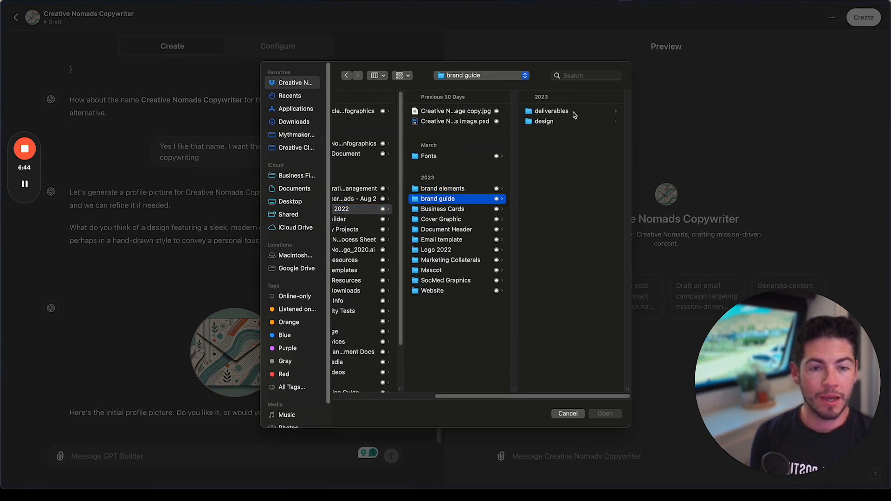
{"action": "left_click", "coordinate": [575, 115]}
{"action": "left_click", "coordinate": [576, 116]}
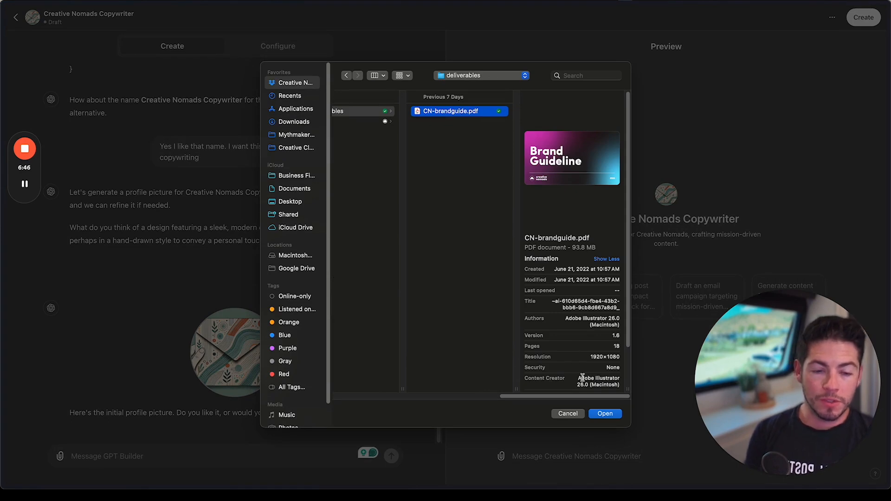
{"action": "left_click", "coordinate": [606, 413]}
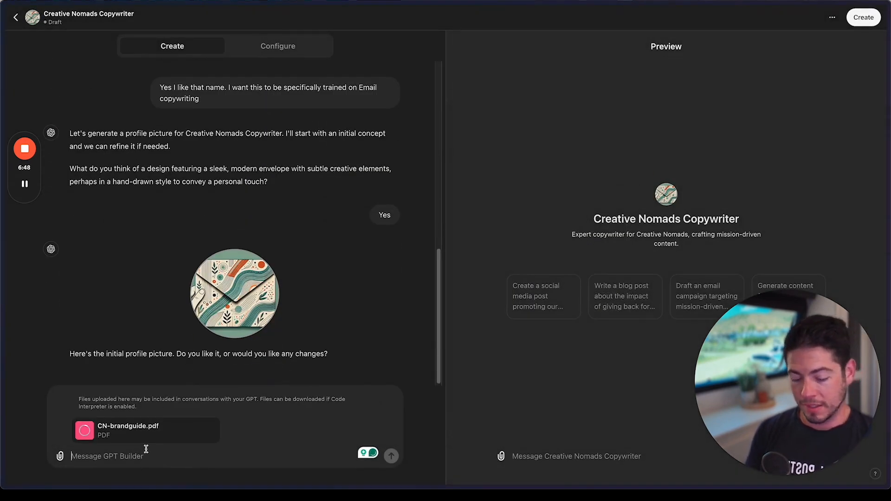
- Add the text "make it on brand" and send it with the brand guide once the upload finishes
{"action": "type", "text": "make it on brand"}
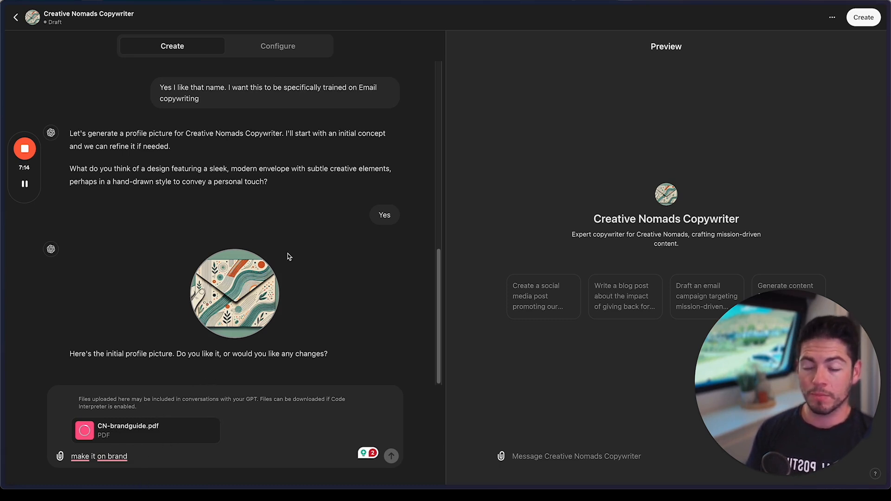
{"action": "mouse_move", "coordinate": [27, 186]}
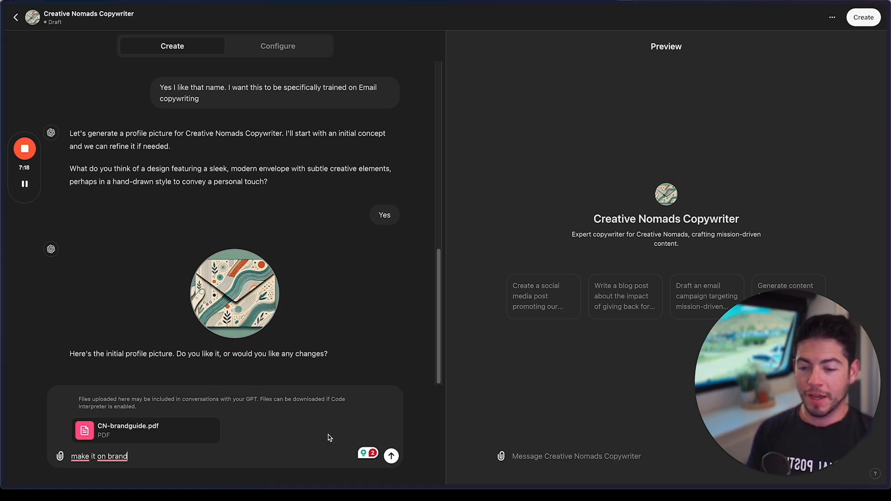
{"action": "left_click", "coordinate": [391, 456]}
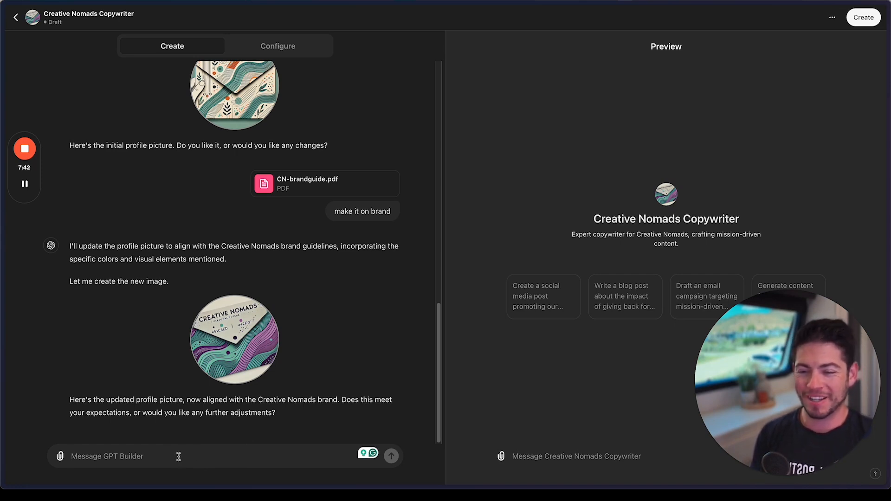
- Approve the updated profile picture by replying "Yes that's fine"
{"action": "type", "text": "Yes that's fine"}
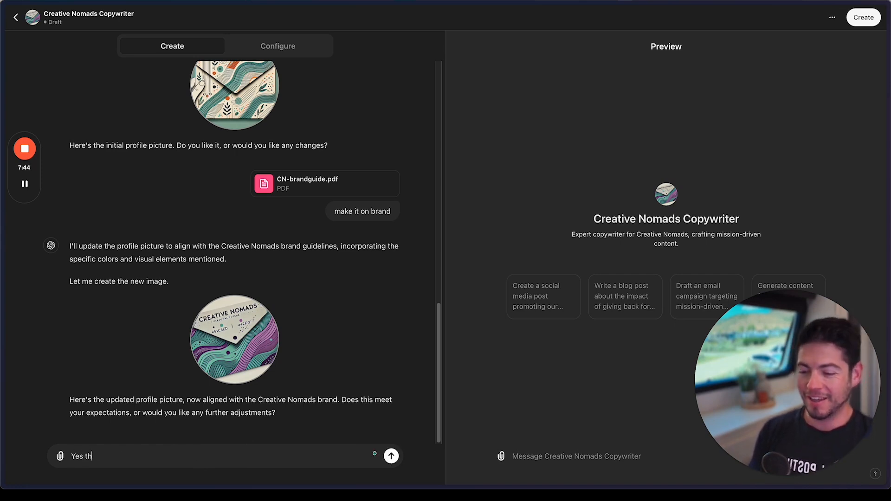
{"action": "key", "text": "Return"}
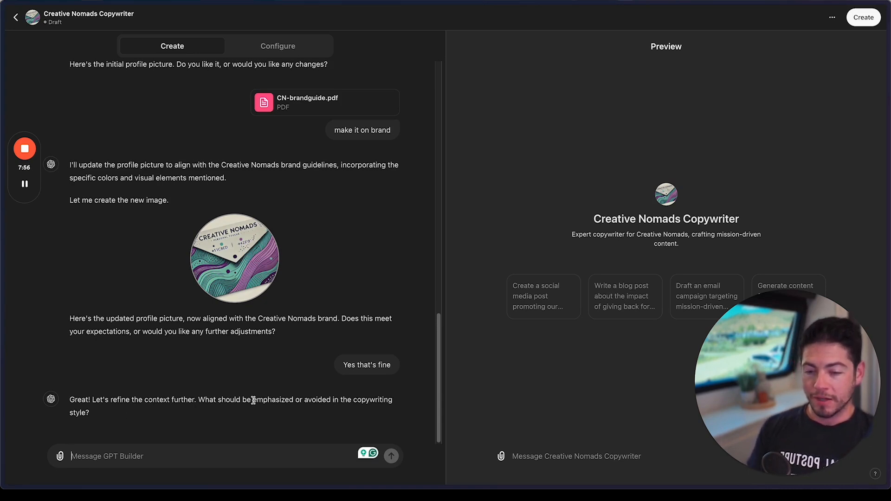
- Reply with "We want to make sure that you are using our brand voice. Can you scan our website to get a sense of our brand tone?"
{"action": "type", "text": "We want to make sure that you are "}
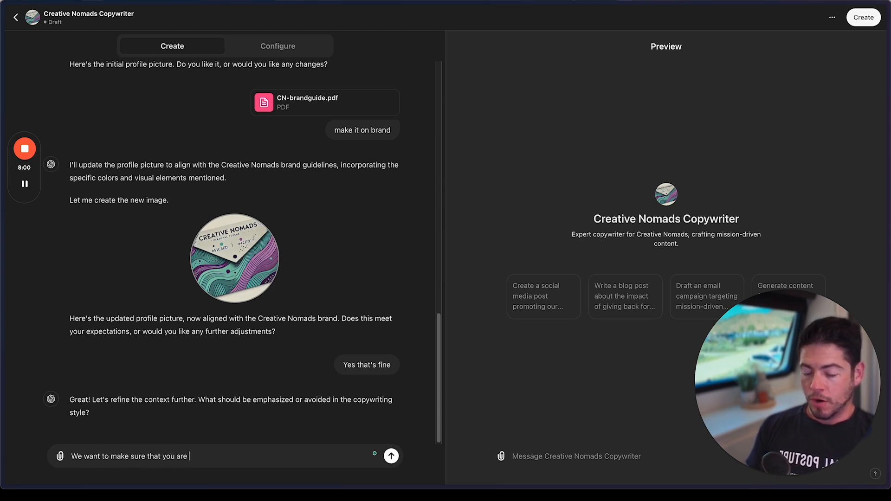
{"action": "type", "text": "using our "}
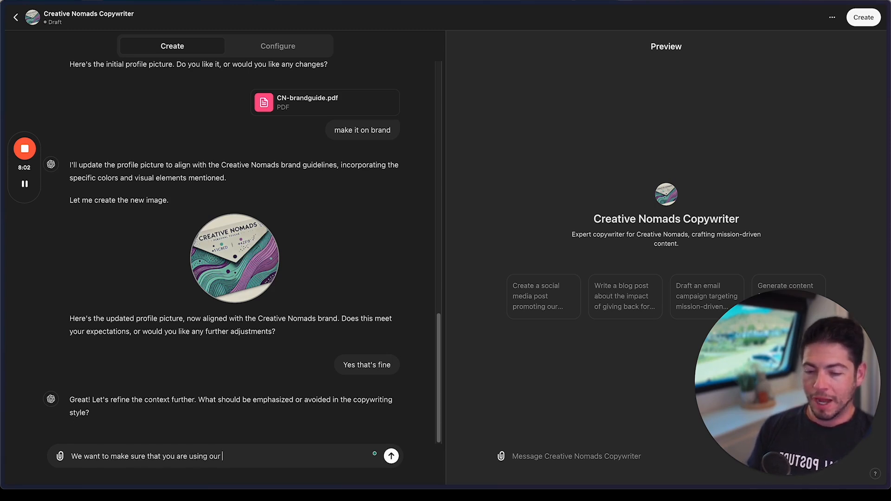
{"action": "type", "text": "brand voice. Ca"}
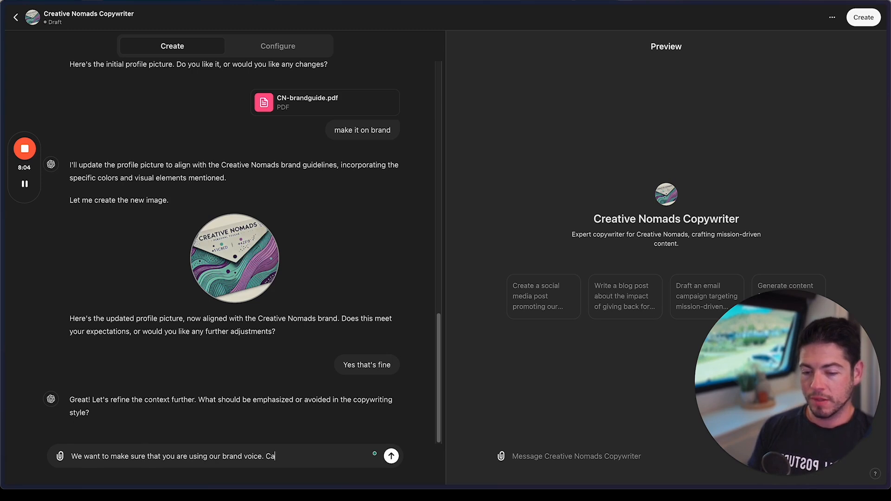
{"action": "type", "text": "n you scan our w"}
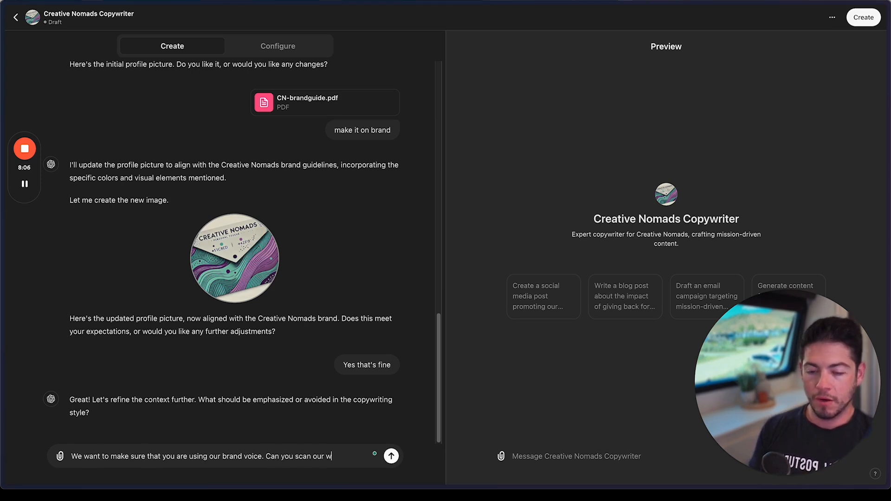
{"action": "type", "text": "ebsite to get a sen"}
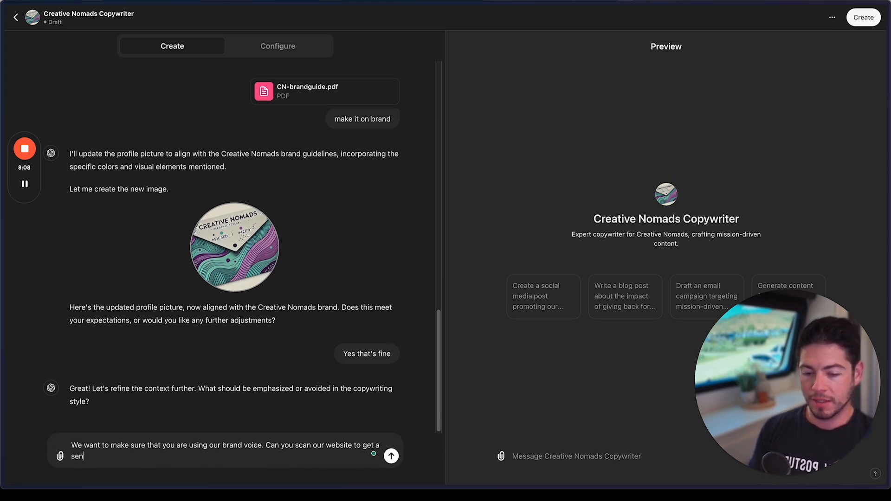
{"action": "type", "text": "xxe of our "}
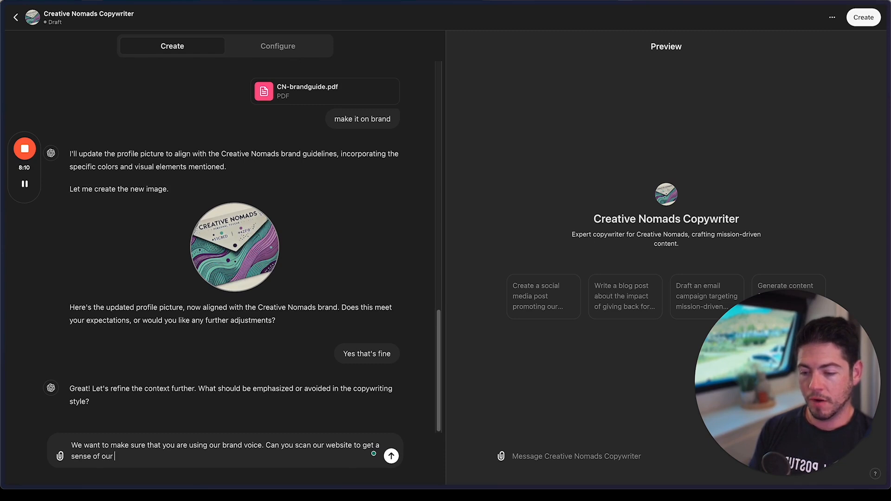
{"action": "type", "text": "brand tone?"}
{"action": "key", "text": "Return"}
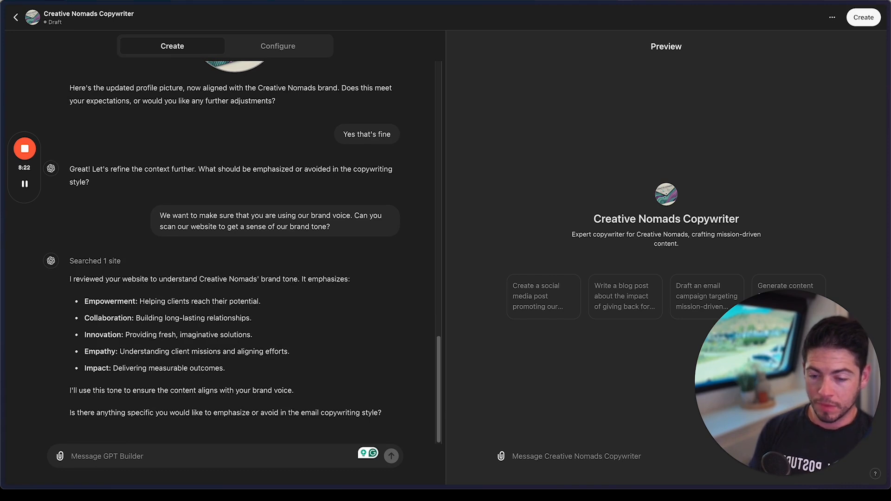
- Begin a reply with "Yes go for that." and a new line "I'd like you to be trained on email frameworks and best practices. Can you"
{"action": "type", "text": "Y"}
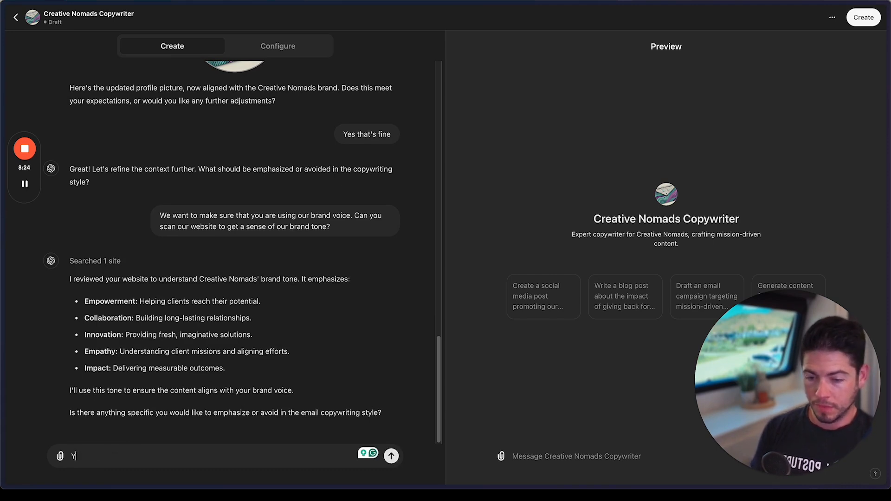
{"action": "type", "text": "es go voor that."}
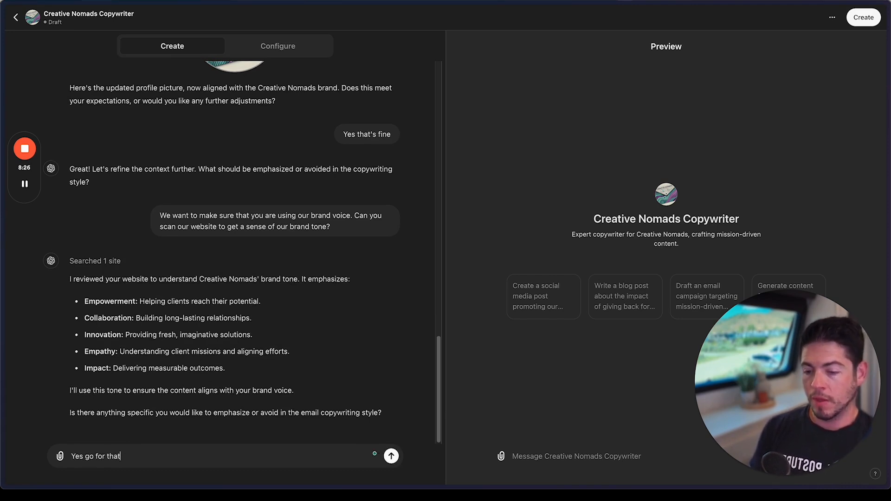
{"action": "key", "text": "shift+Return"}
{"action": "type", "text": "I'd like y"}
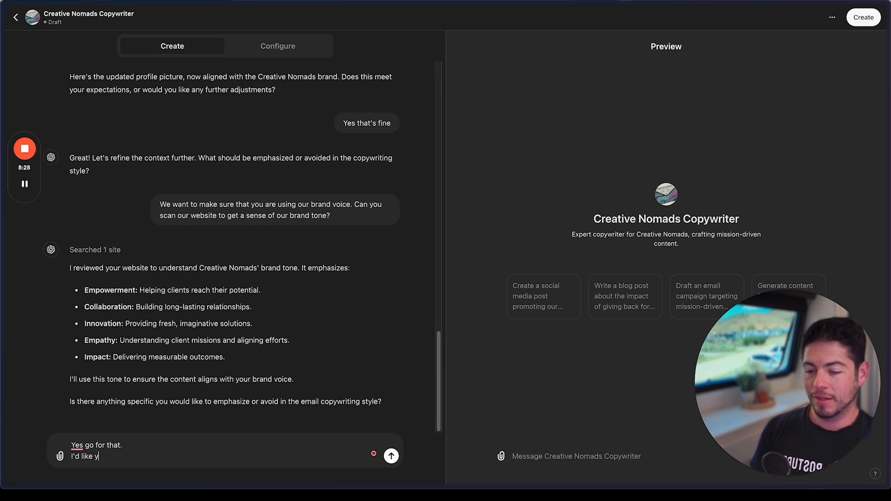
{"action": "type", "text": "ou to be trained on "}
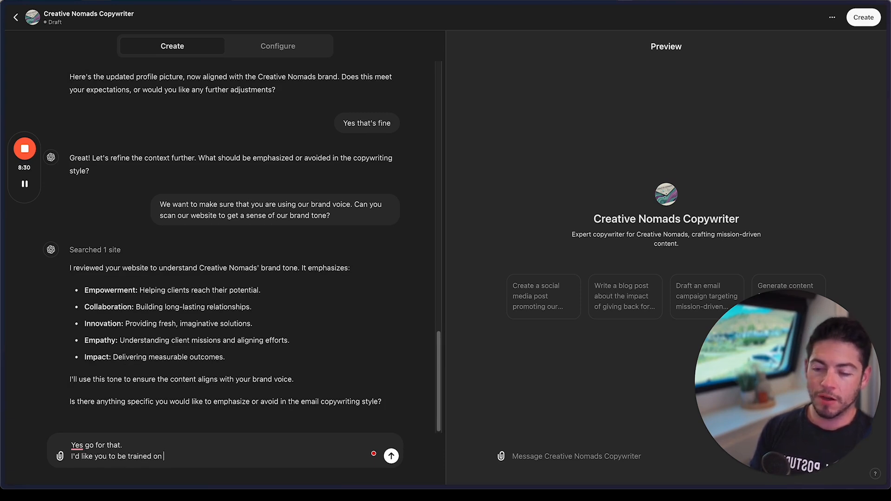
{"action": "type", "text": "email "}
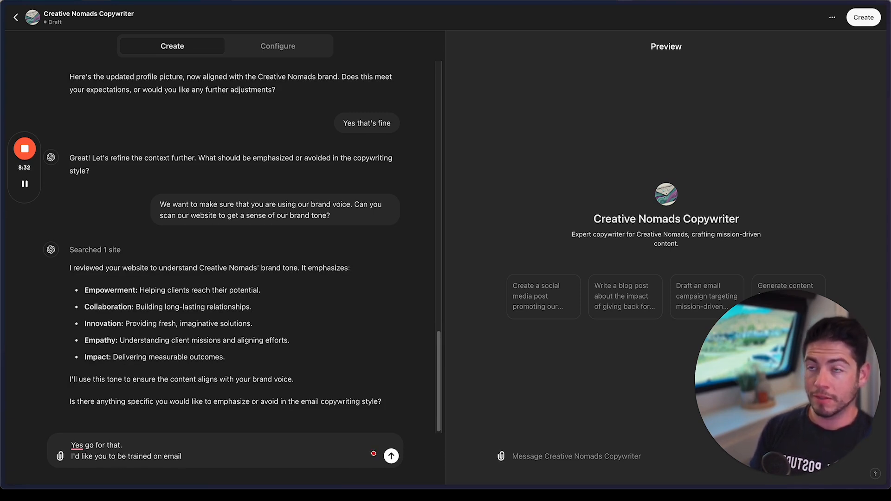
{"action": "type", "text": "frameworks"}
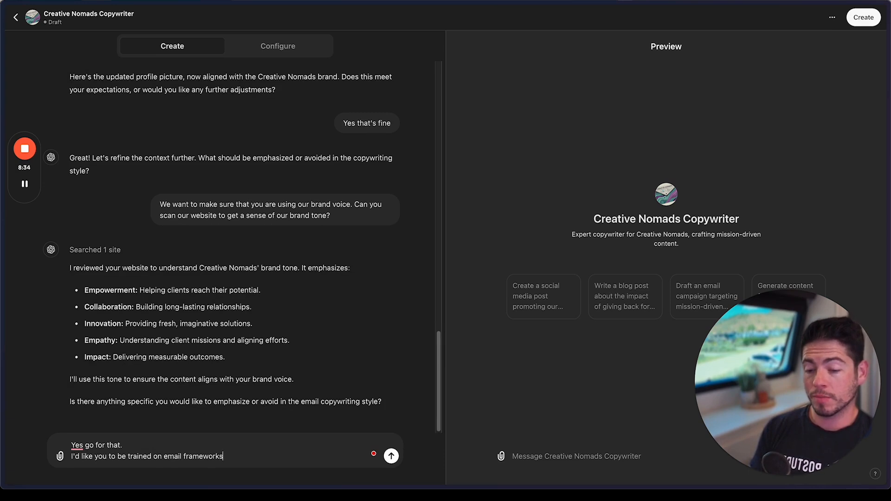
{"action": "type", "text": " and best pracit"}
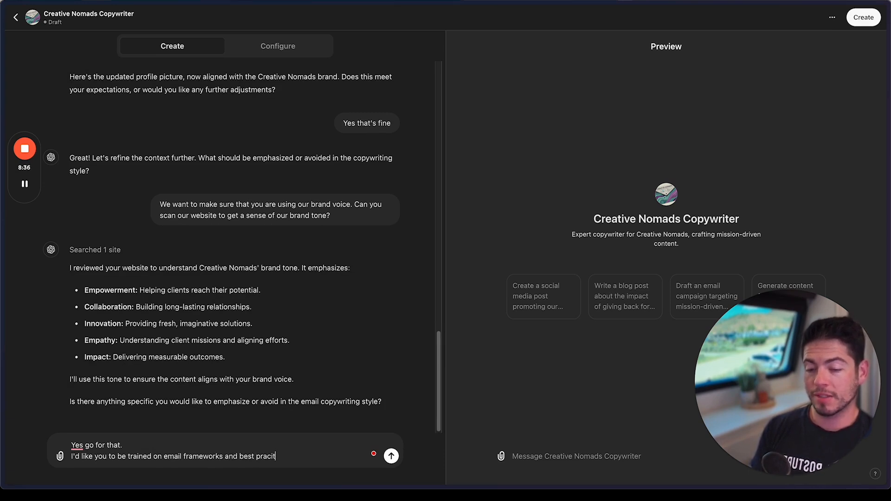
{"action": "key", "text": "BackSpace"}
{"action": "key", "text": "BackSpace"}
{"action": "type", "text": "tices. Can you "}
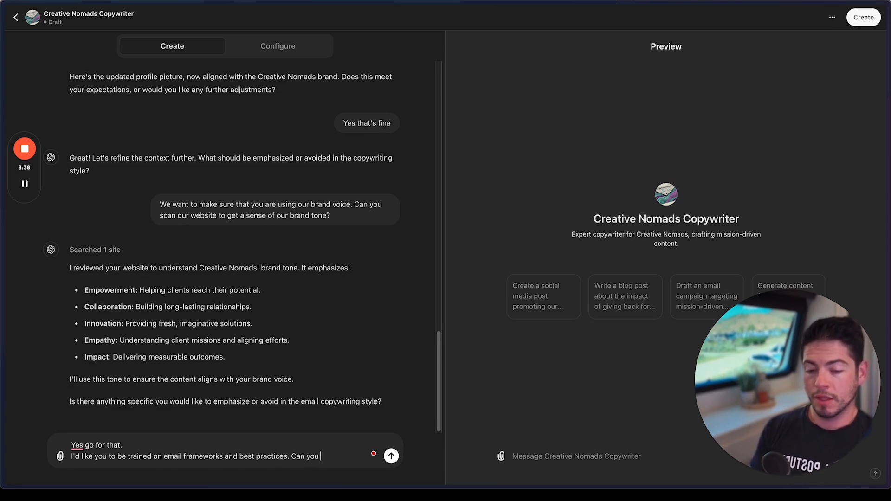
- Continue the message with "scan the web for them to add them to you knowledgebase."
{"action": "type", "text": "scan the webf "}
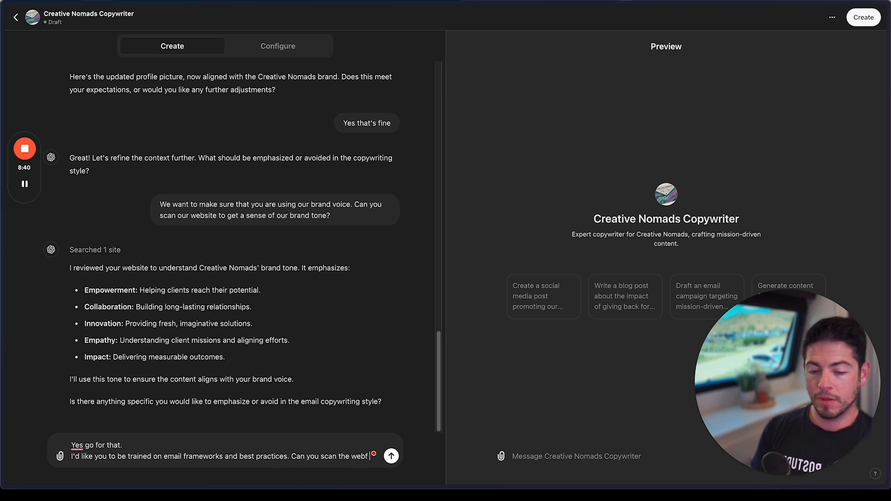
{"action": "key", "text": "BackSpace"}
{"action": "key", "text": "BackSpace"}
{"action": "type", "text": " for them to"}
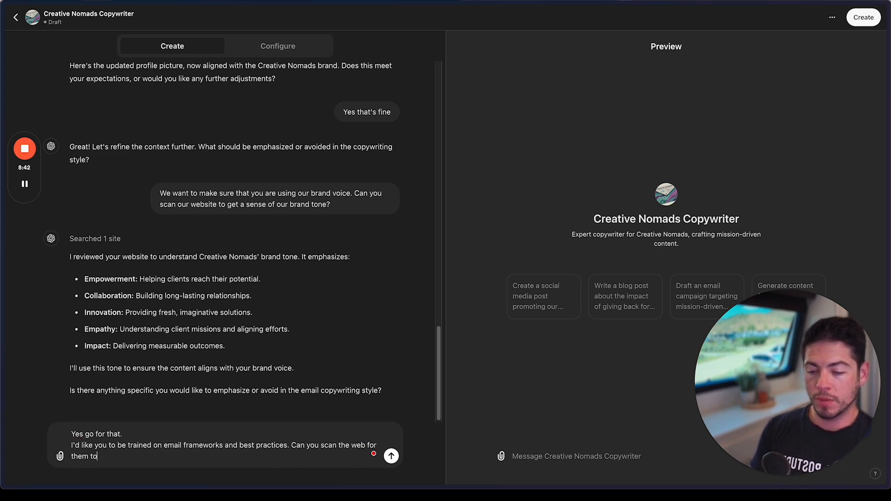
{"action": "type", "text": " add them to"}
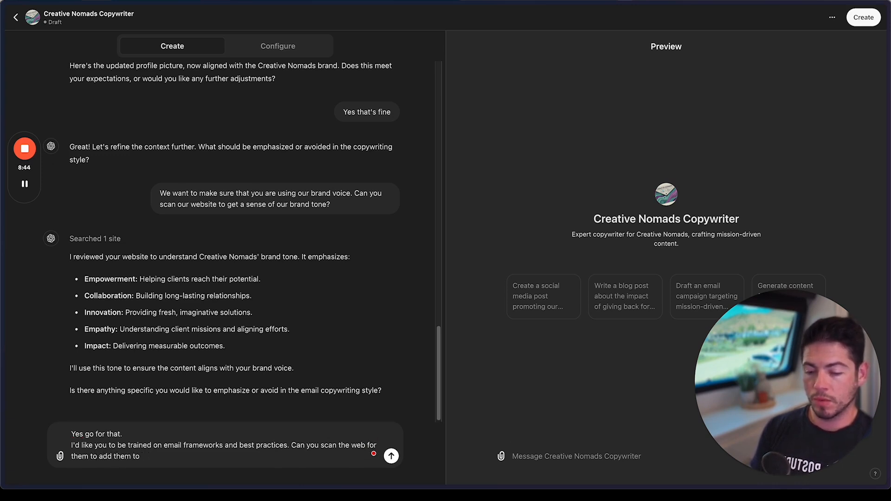
{"action": "type", "text": " you knowledgebase. "}
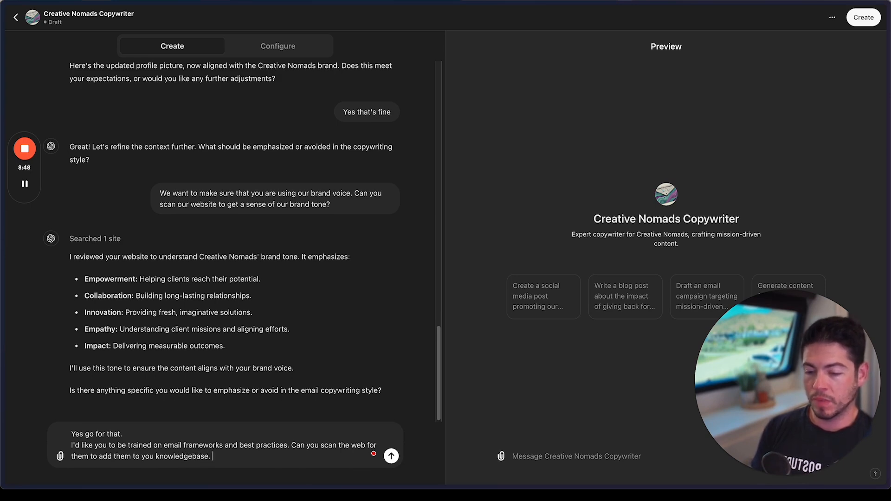
- Continue the message with "Some specific ones would be the:" and start a new line for a list
{"action": "type", "text": "Some spe"}
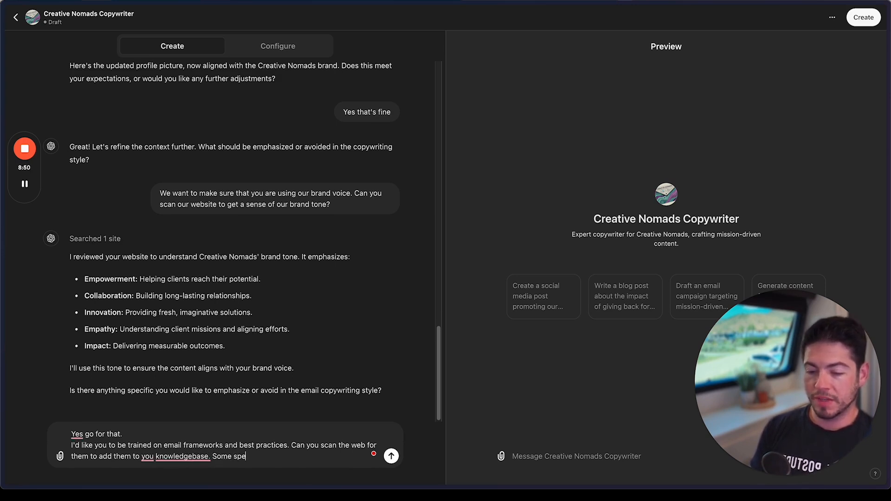
{"action": "type", "text": "cific ones wou"}
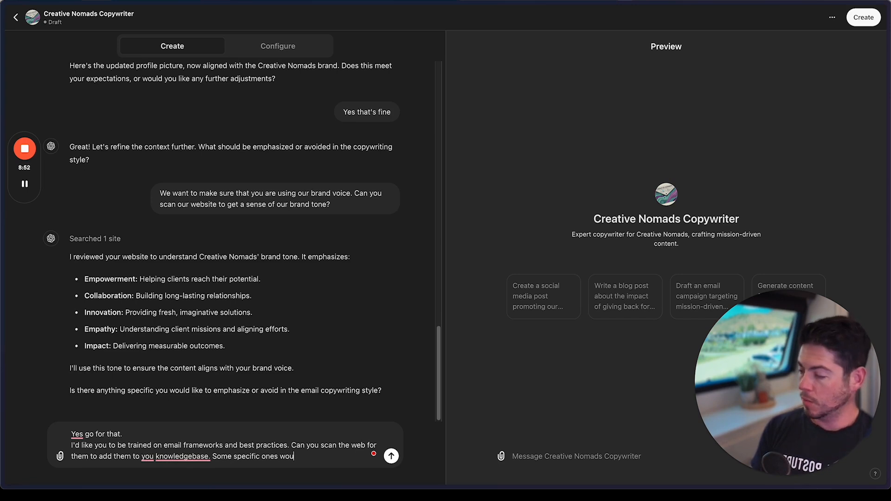
{"action": "type", "text": "ld be the Before"}
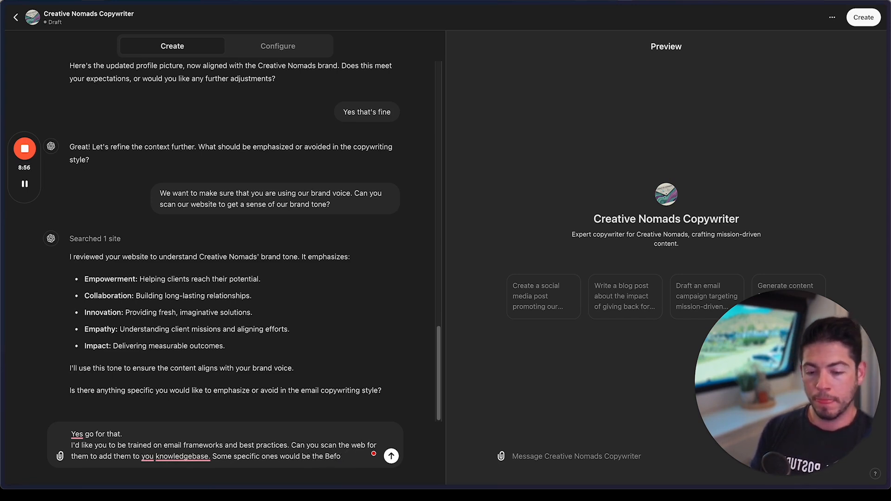
{"action": "key", "text": "BackSpace"}
{"action": "key", "text": "BackSpace"}
{"action": "type", "text": ":"}
{"action": "key", "text": "shift+Return"}
- Add "1. Before-After-Bridge (BAB)" as the first framework in the message's list
{"action": "type", "text": "1"}
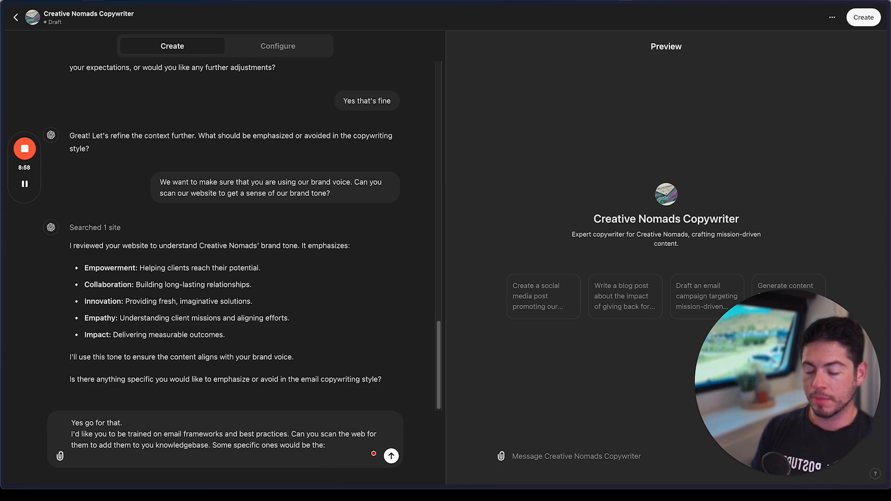
{"action": "type", "text": ". Before"}
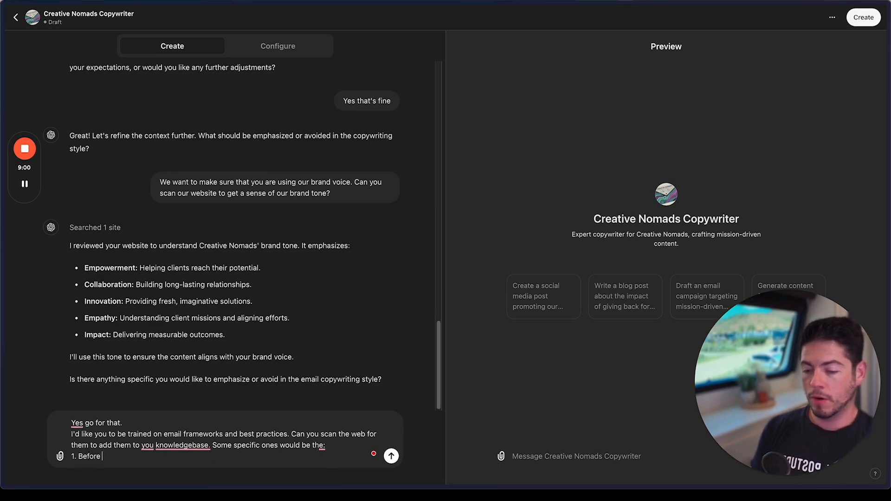
{"action": "type", "text": "- A"}
{"action": "key", "text": "BackSpace"}
{"action": "key", "text": "BackSpace"}
{"action": "type", "text": "After-Bridge"}
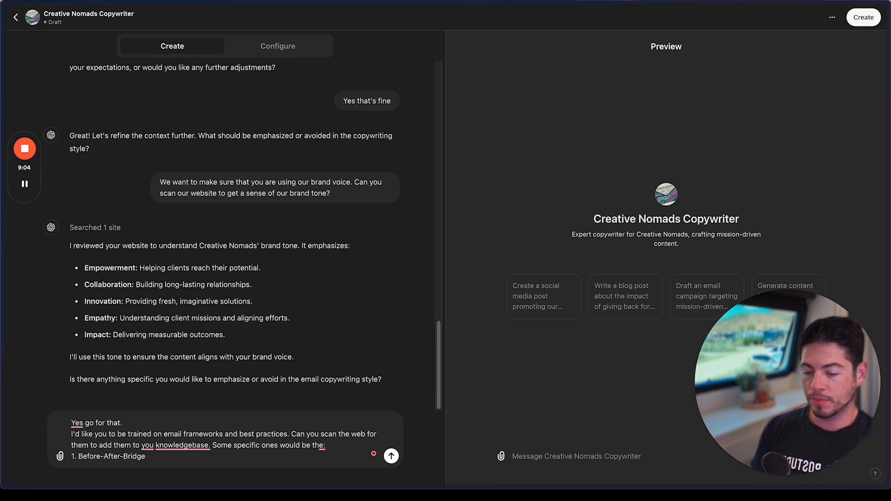
{"action": "type", "text": " (BAB)"}
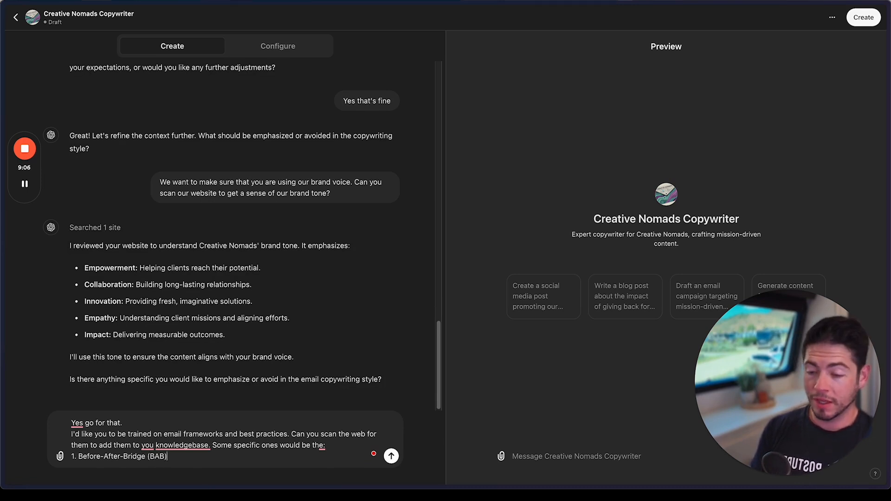
- Add "2. Problem-Agitate-Solve (PAS)" on a new line of the framework list
{"action": "key", "text": "shift+Return"}
{"action": "type", "text": "2. "}
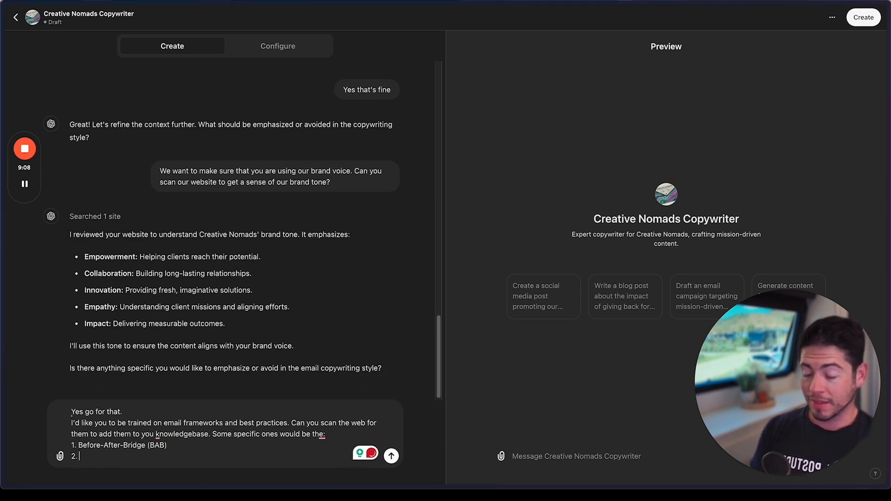
{"action": "type", "text": "Pro"}
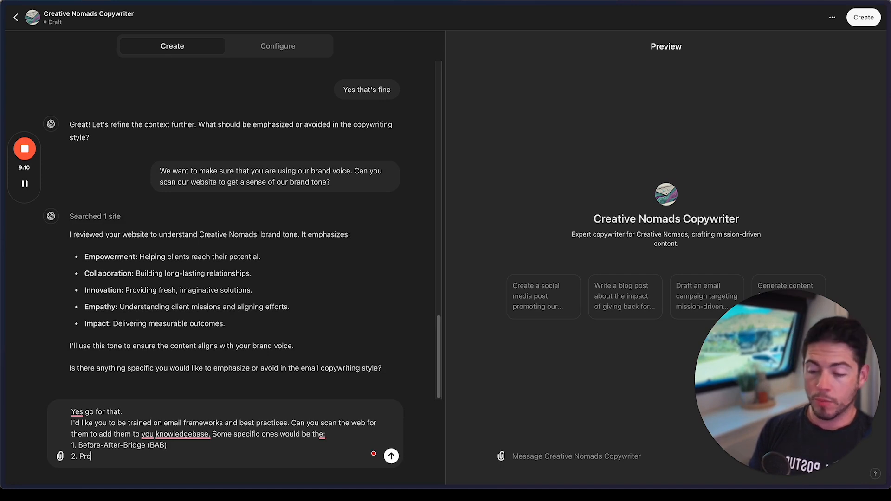
{"action": "type", "text": "blem-Agitat"}
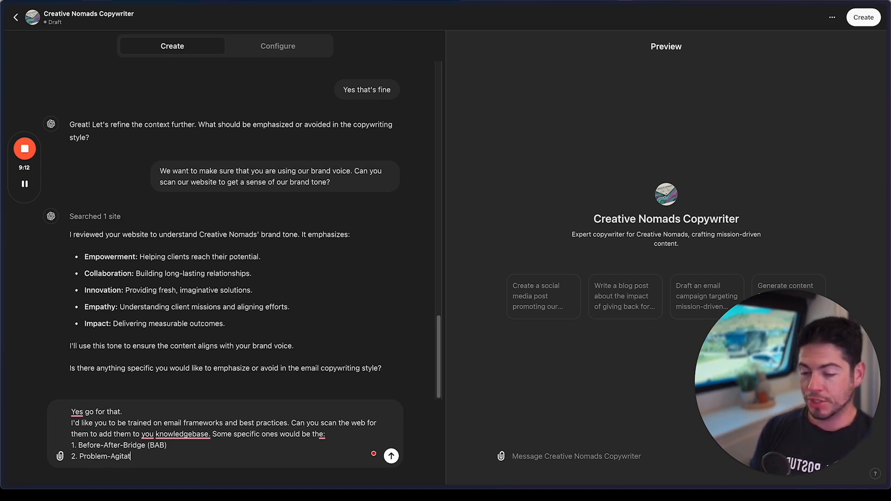
{"action": "type", "text": "e-"}
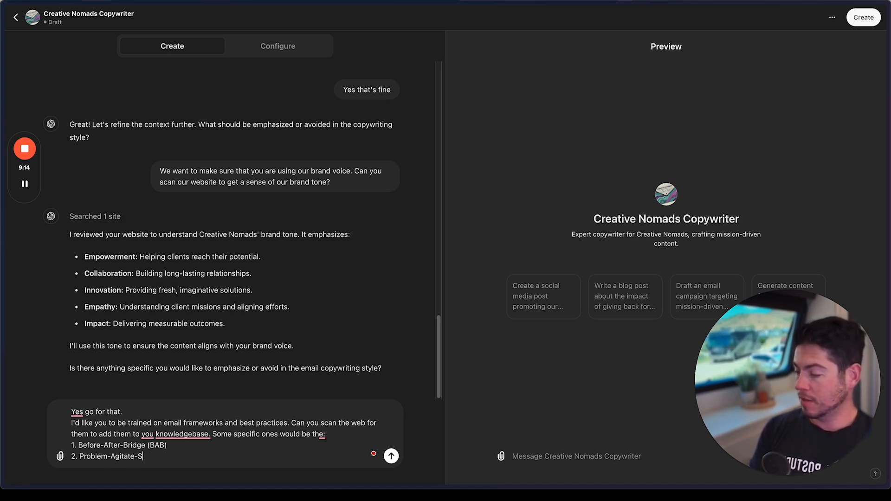
{"action": "type", "text": "Solve (PAS)"}
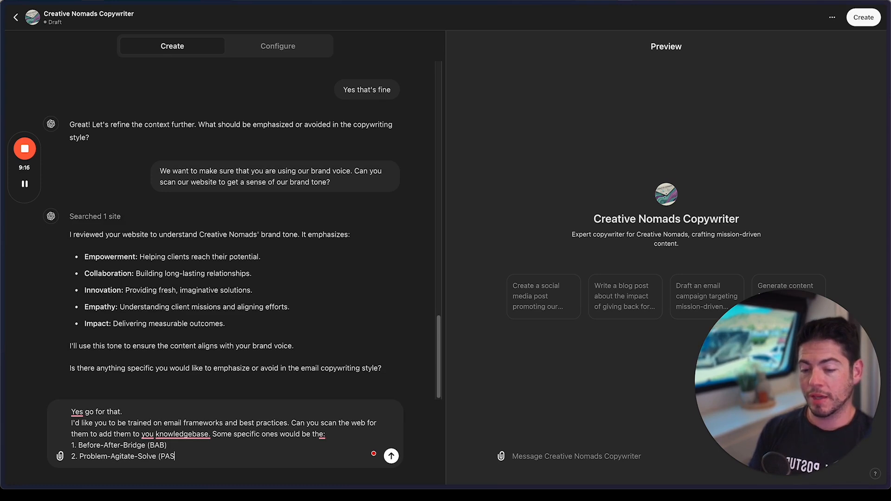
- Add "3. Features-Advantages-Benefits (FAB)" on a new line of the framework list
{"action": "key", "text": "shift+Return"}
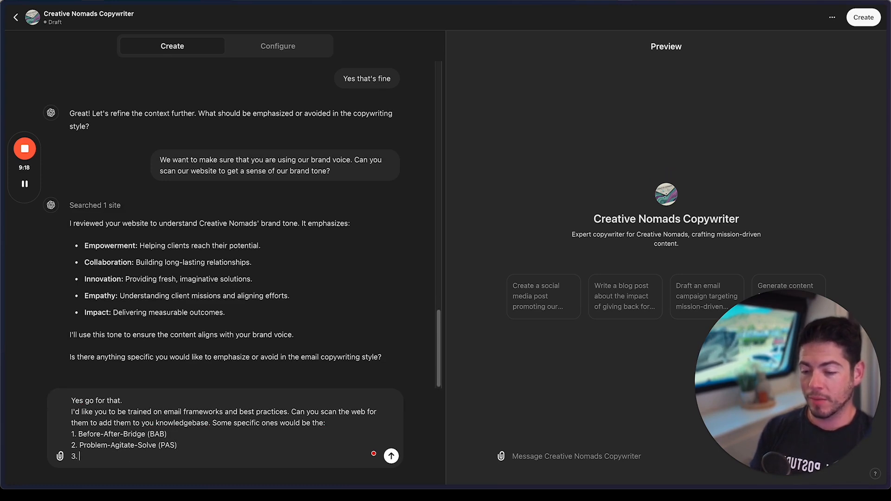
{"action": "type", "text": "3. "}
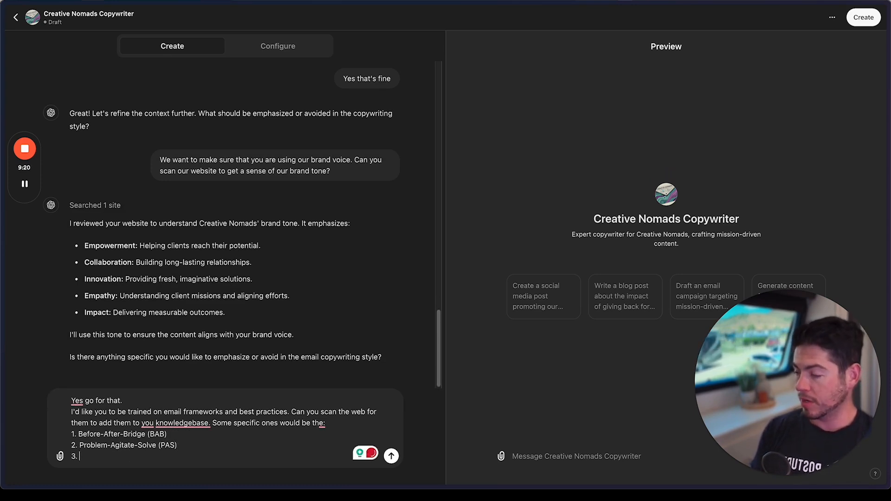
{"action": "type", "text": "Feature"}
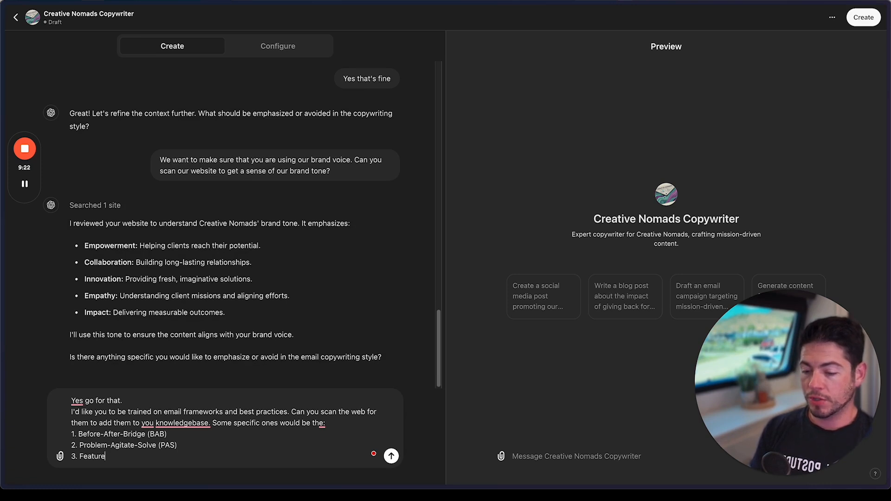
{"action": "type", "text": "s-Advantag"}
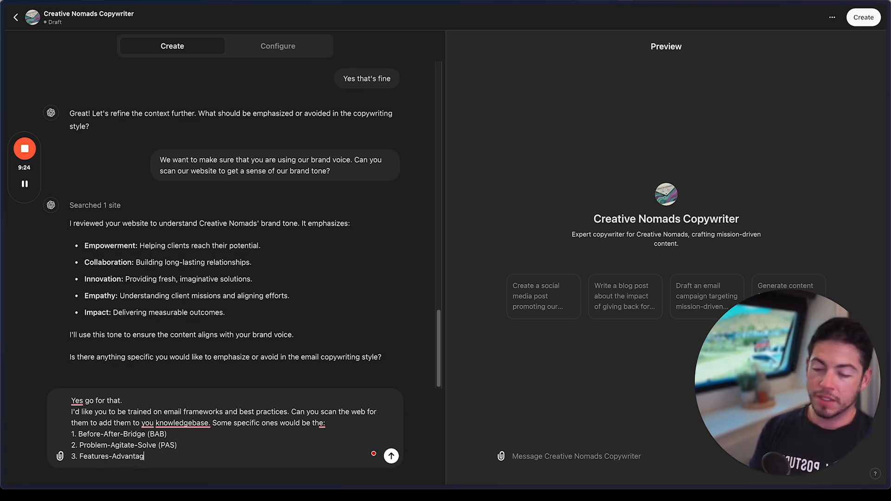
{"action": "type", "text": "es-Benefist"}
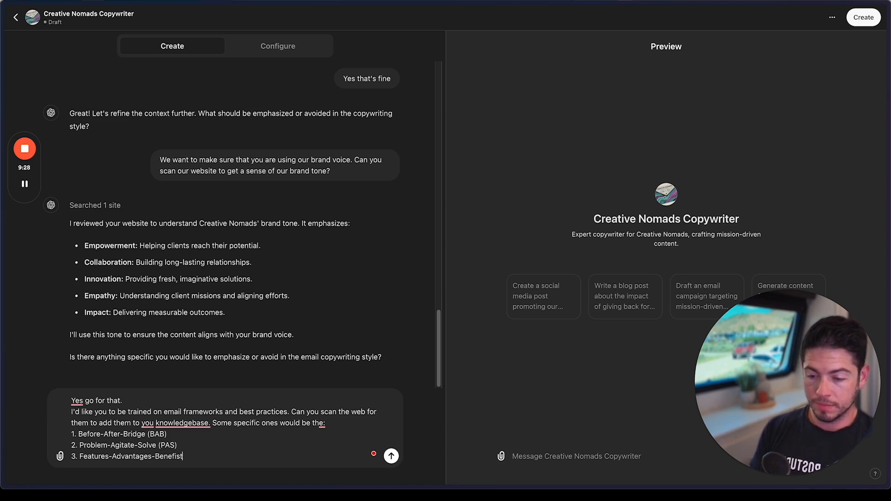
{"action": "key", "text": "BackSpace"}
{"action": "key", "text": "BackSpace"}
{"action": "type", "text": "ts"}
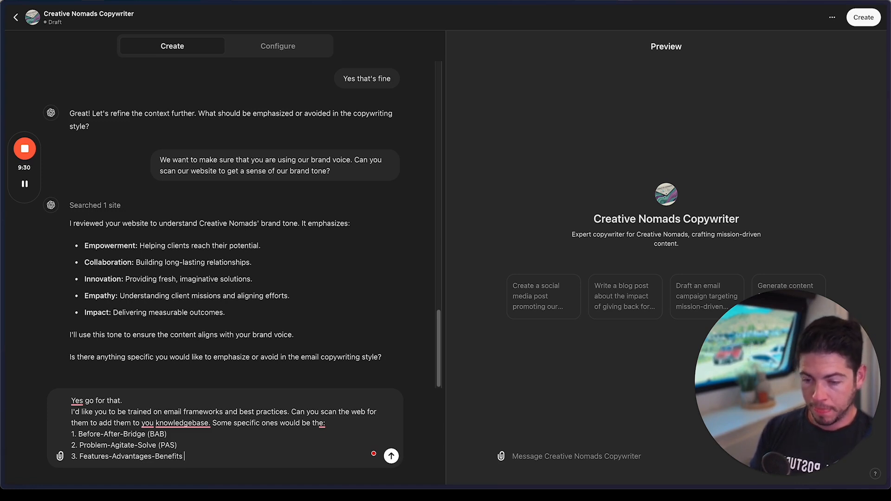
{"action": "type", "text": " (FAB)"}
- Add "4. Attention-Interest-Desire-Action (AIDA)" on a new line of the framework list
{"action": "key", "text": "shift+Return"}
{"action": "type", "text": "4"}
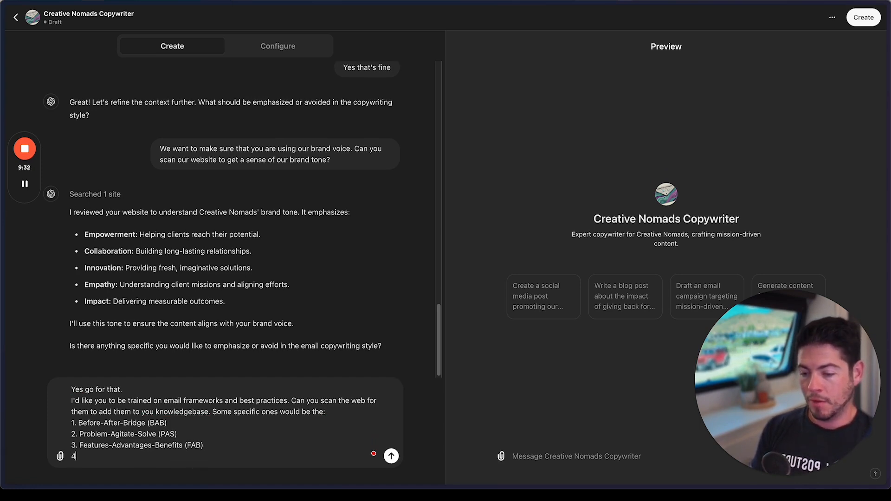
{"action": "type", "text": ". Attent"}
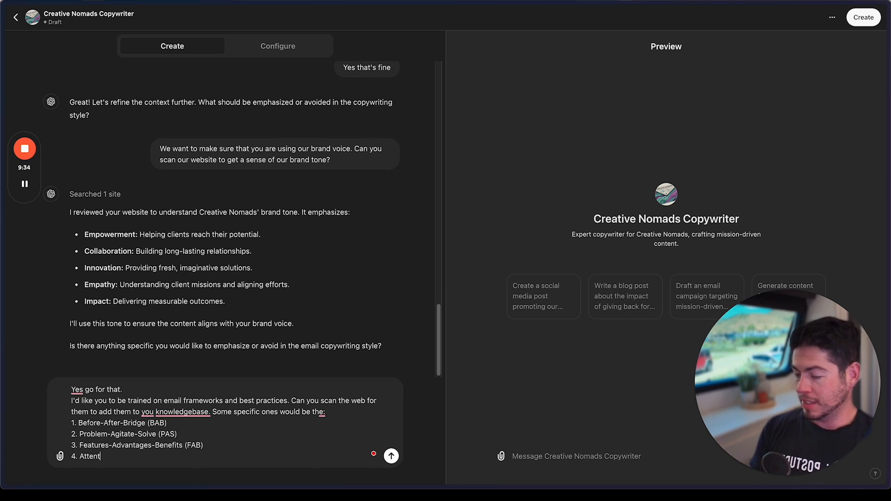
{"action": "type", "text": "ion-Interest-Design"}
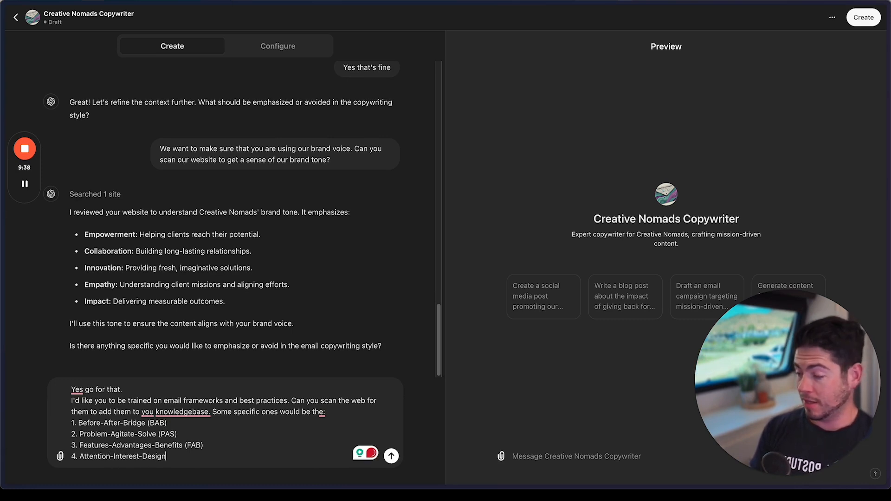
{"action": "key", "text": "BackSpace"}
{"action": "key", "text": "BackSpace"}
{"action": "type", "text": "re-Act"}
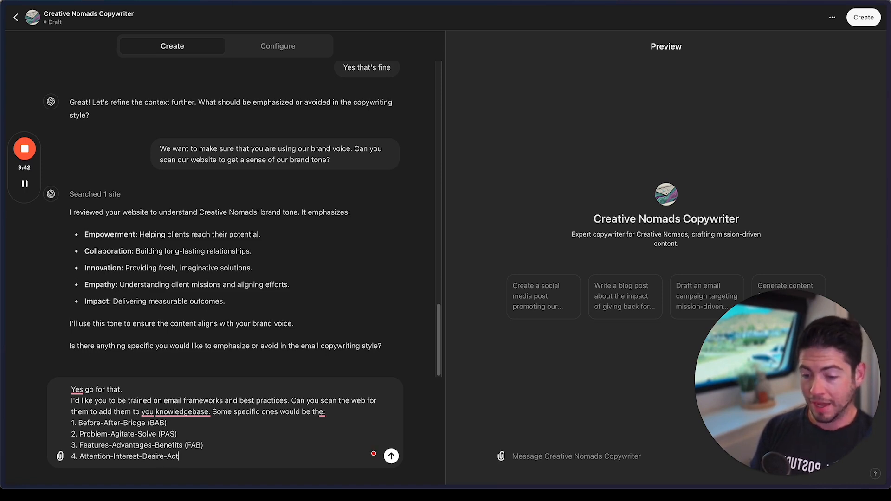
{"action": "type", "text": "ion (AIDA"}
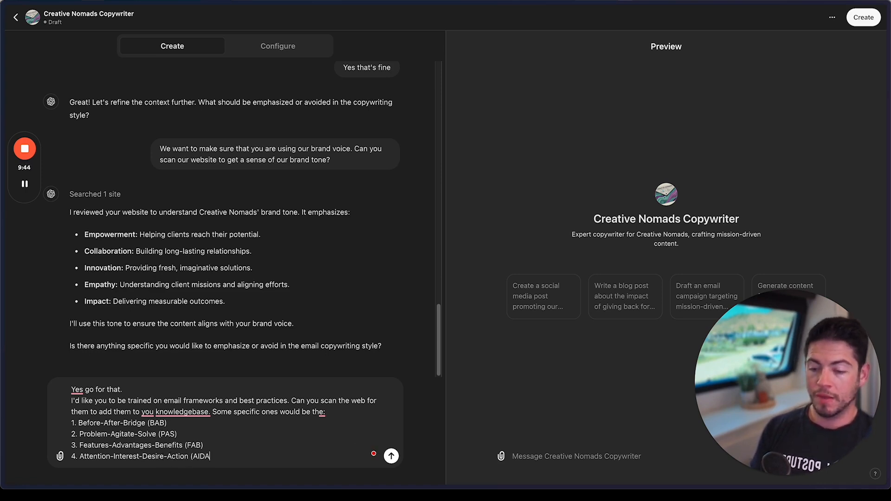
{"action": "type", "text": ")"}
- Finish the framework list with "5. The Four C's" on a new line and send the message
{"action": "key", "text": "shift+Return"}
{"action": "type", "text": "5. "}
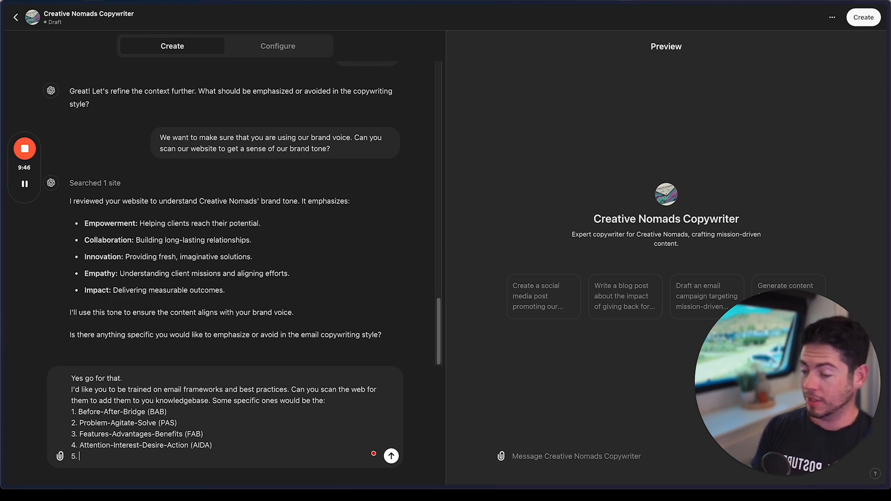
{"action": "type", "text": "The Four"}
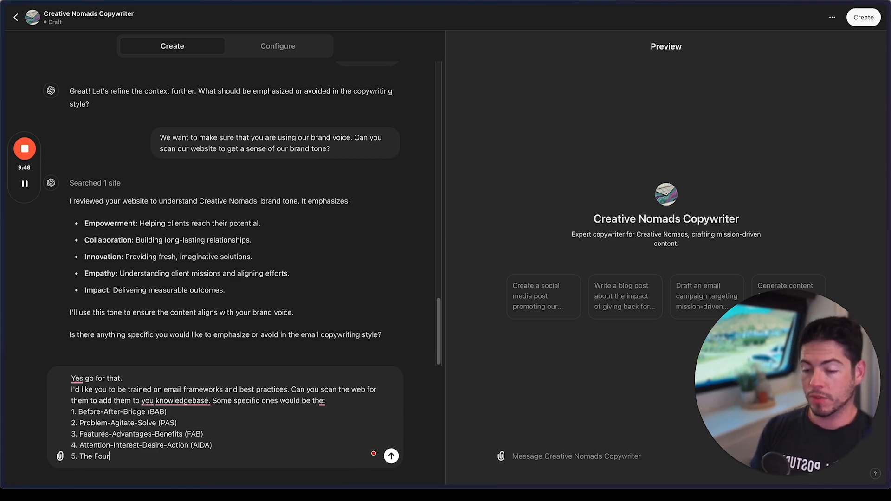
{"action": "type", "text": " C's"}
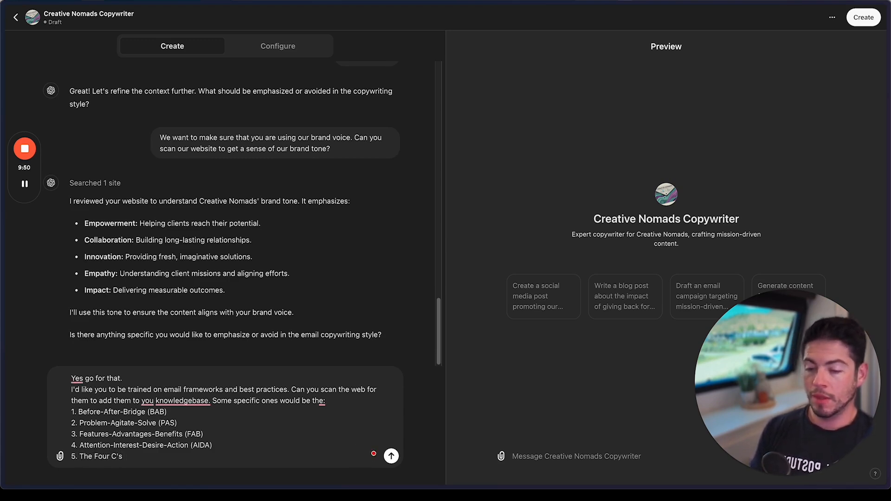
{"action": "key", "text": "Return"}
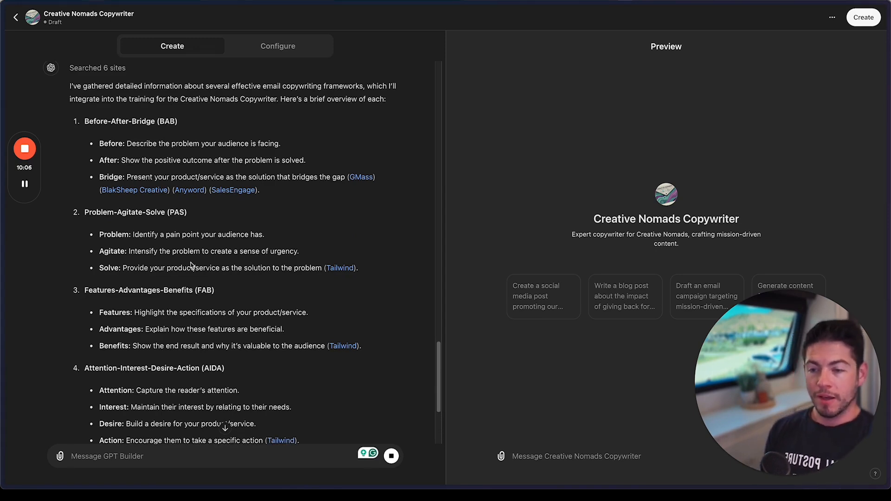
- Review the proposed email frameworks and reply "Yes" to incorporate them into the GPT
{"action": "scroll", "coordinate": [190, 260], "scroll_direction": "down", "scroll_amount": 4}
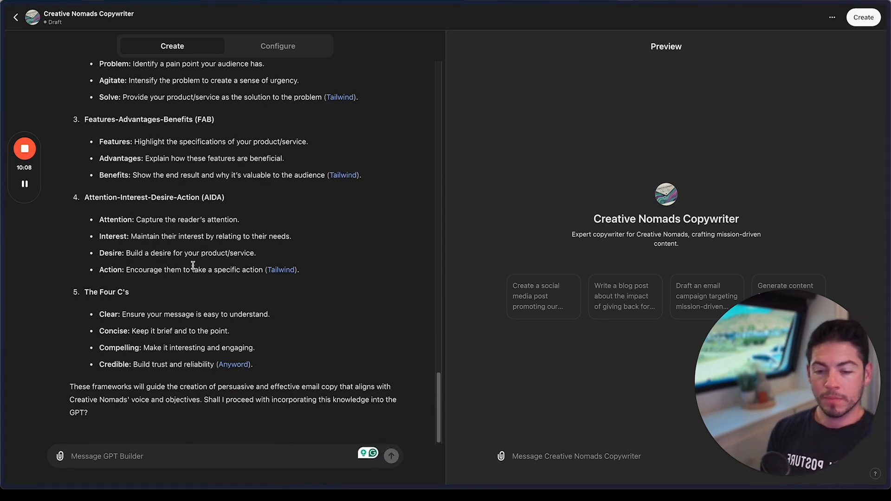
{"action": "type", "text": "Yes"}
{"action": "key", "text": "Return"}
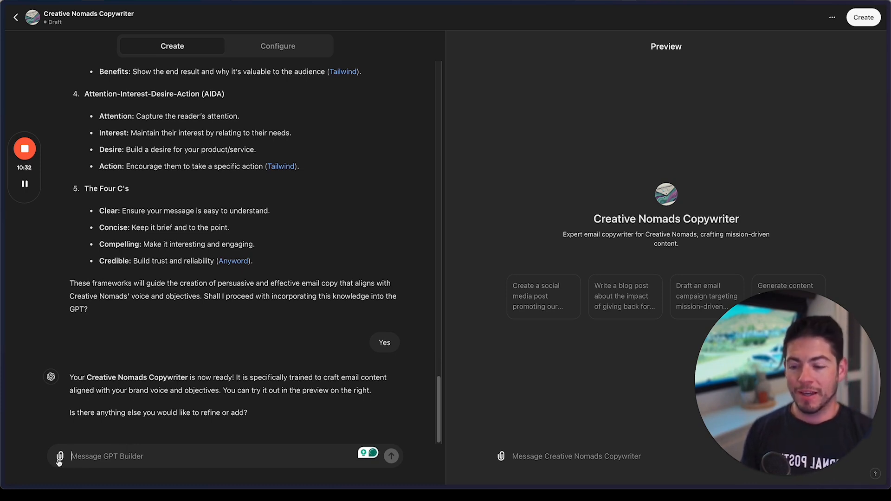
- Look over the banned words in AI Ban Words.pdf from the Desktop folder and attach the file to the GPT Builder message
{"action": "left_click", "coordinate": [60, 457]}
{"action": "left_click", "coordinate": [110, 435]}
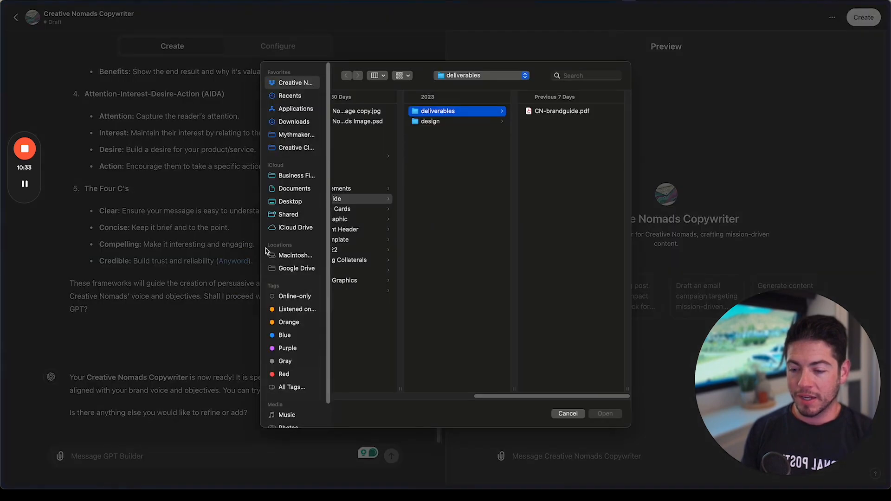
{"action": "left_click", "coordinate": [290, 202]}
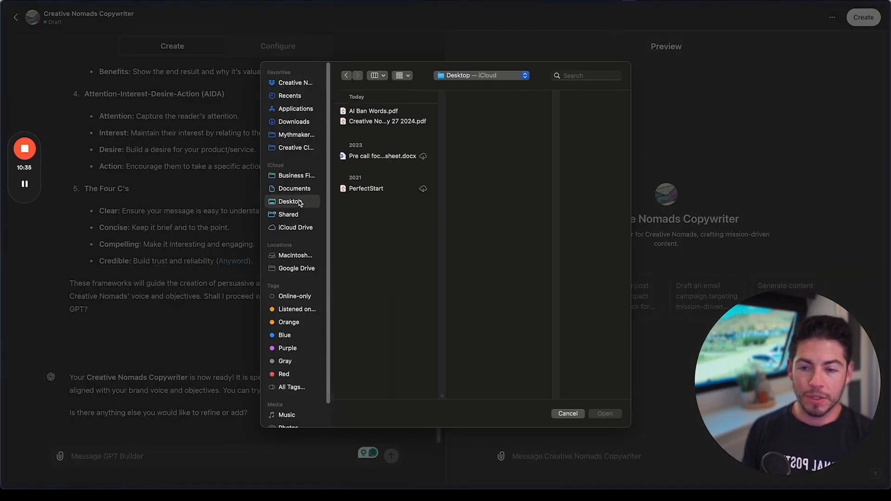
{"action": "left_click", "coordinate": [366, 108]}
{"action": "key", "text": "space"}
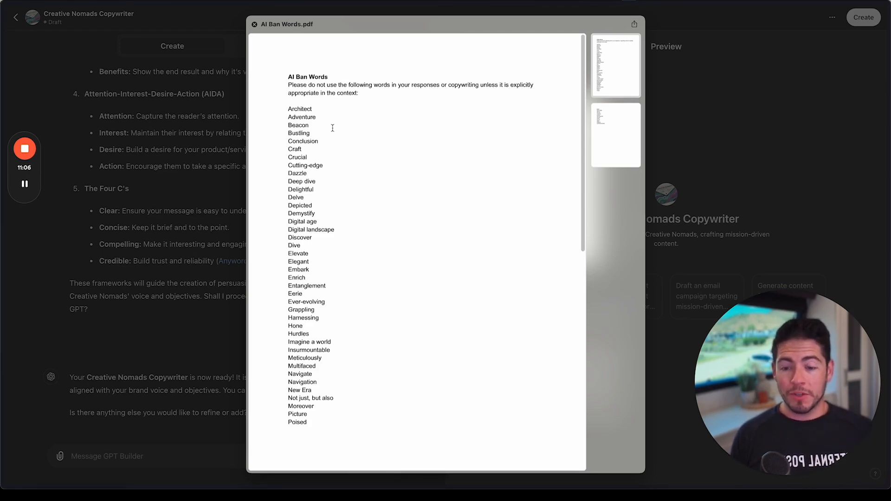
{"action": "key", "text": "space"}
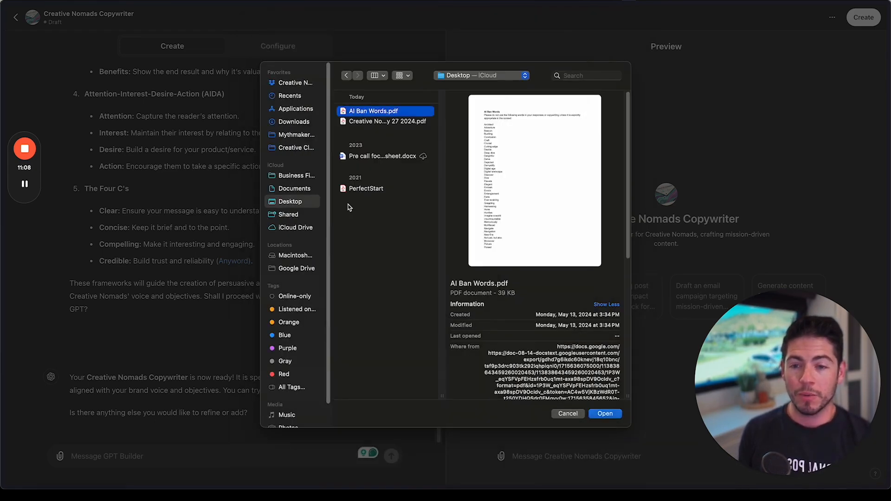
{"action": "key", "text": "space"}
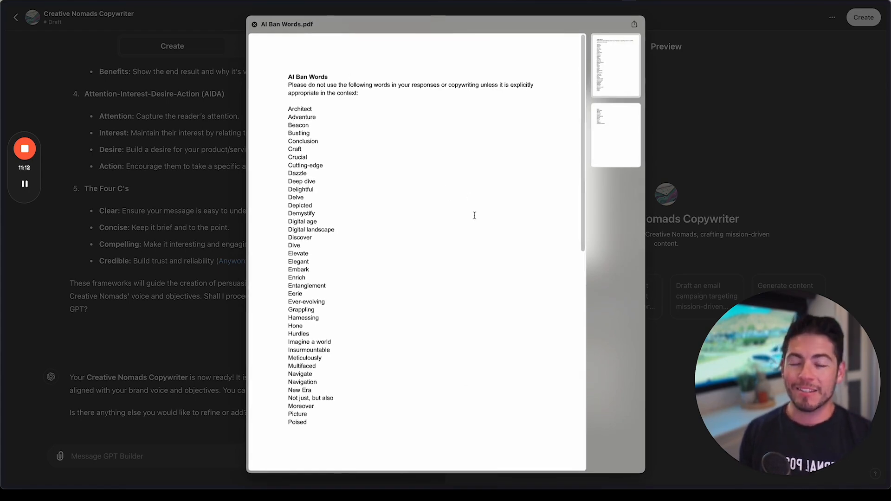
{"action": "key", "text": "space"}
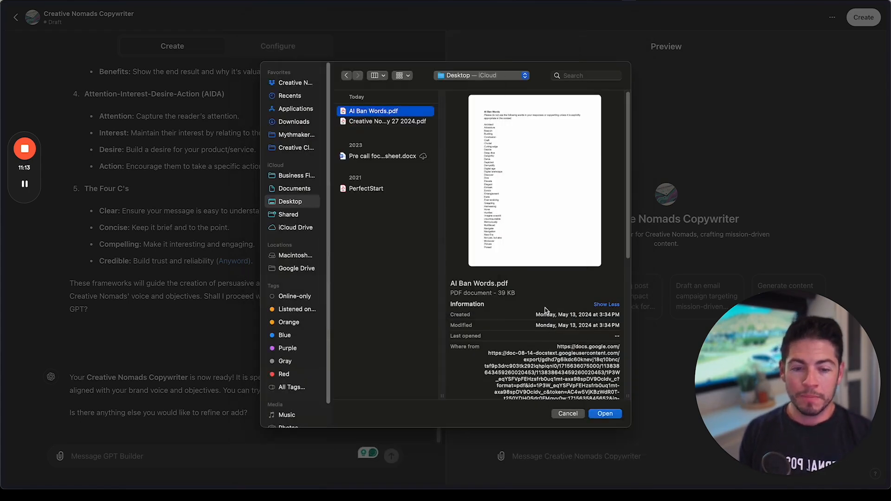
{"action": "left_click", "coordinate": [617, 412]}
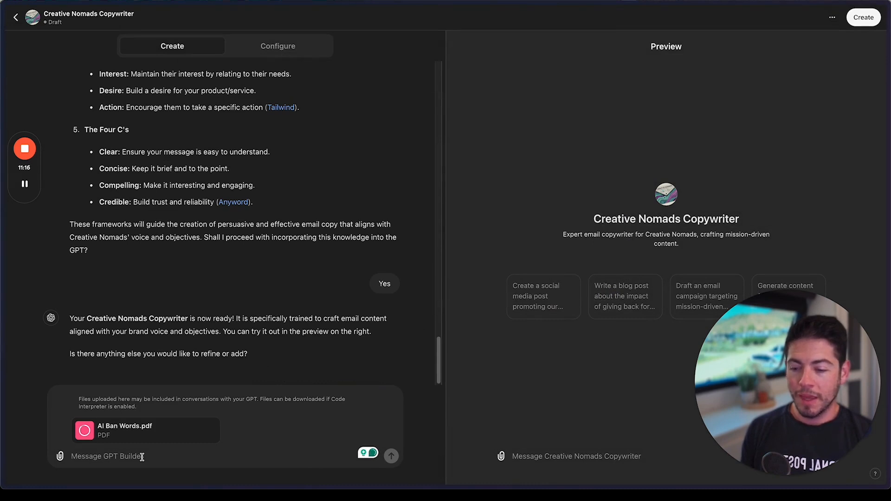
- Send the attached PDF to the builder with the message "Please add this to knowledge as words not to use unless appropriate"
{"action": "left_click", "coordinate": [142, 457]}
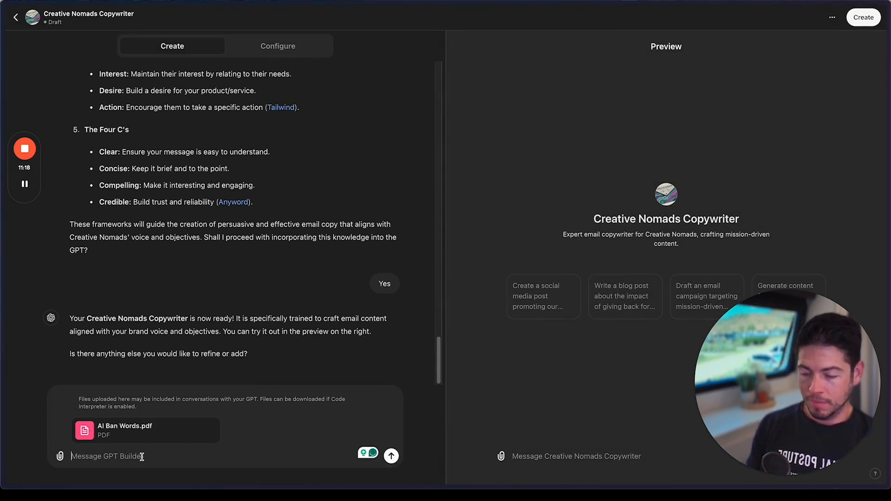
{"action": "type", "text": "Please add this to kn"}
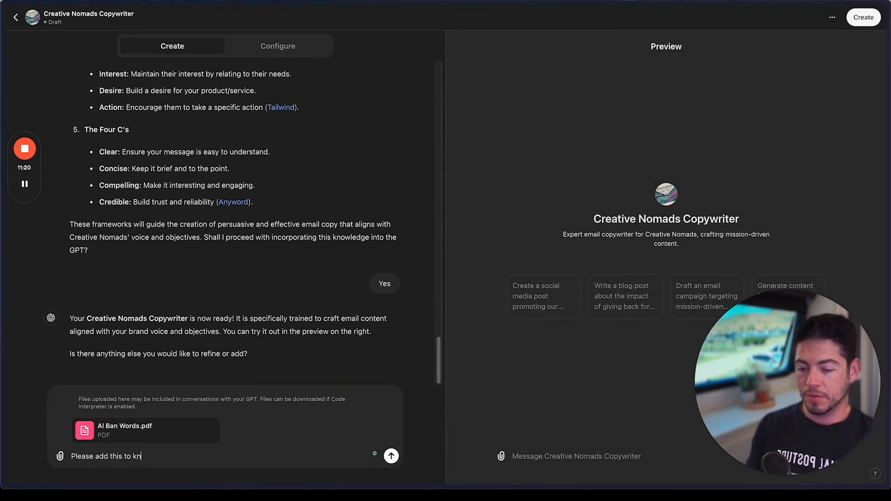
{"action": "type", "text": "owledge as w"}
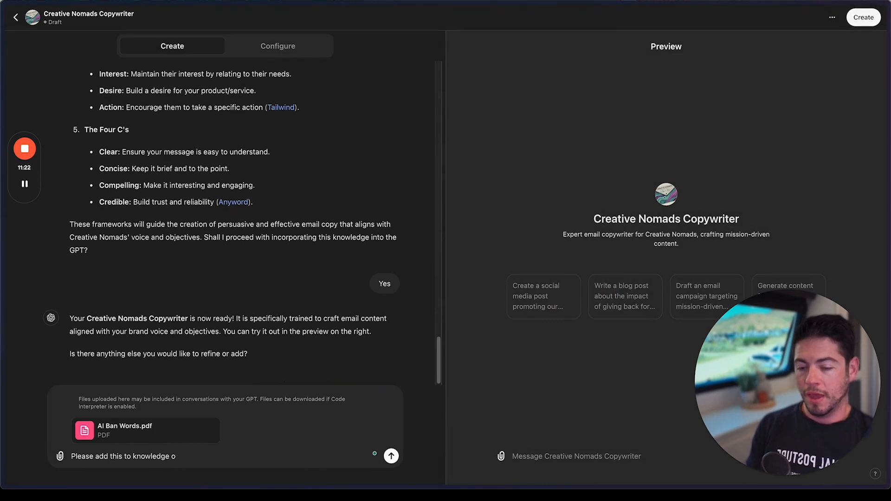
{"action": "type", "text": "ords not to use u"}
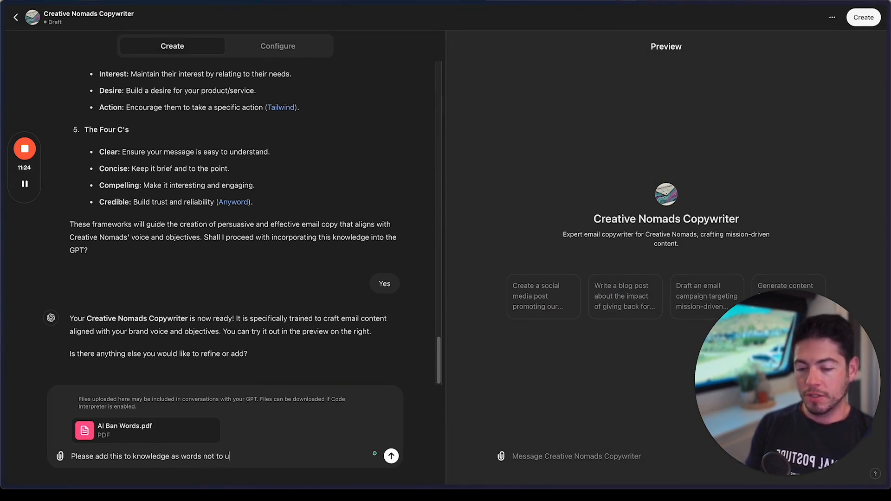
{"action": "type", "text": "nless appr"}
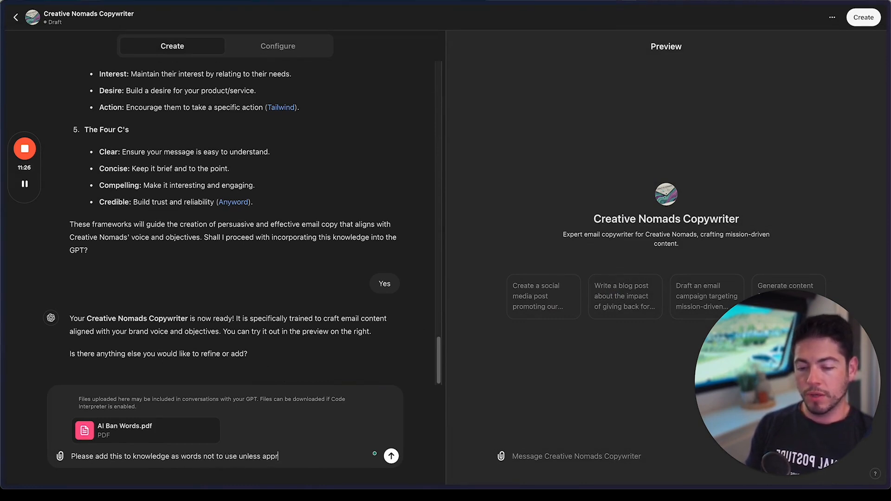
{"action": "type", "text": "opriate"}
{"action": "key", "text": "Return"}
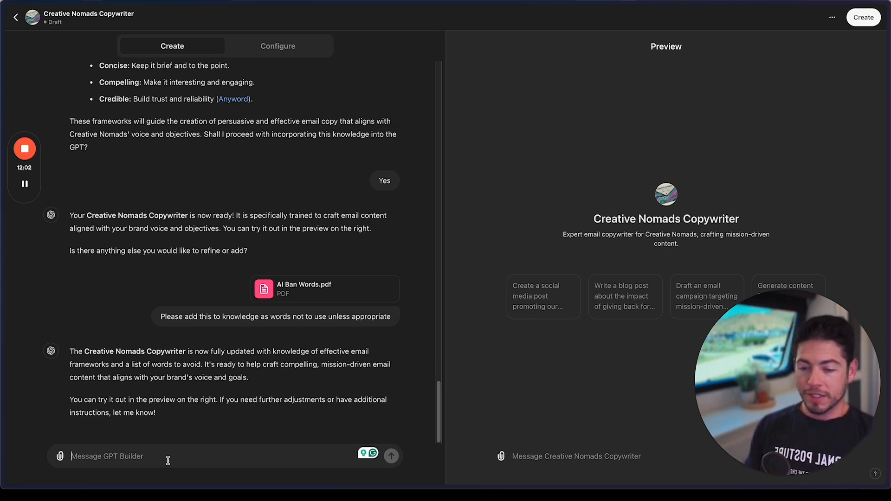
- Choose Creative Nomads Voice Guide May 27 2024.pdf on the Desktop for upload and preview it
{"action": "left_click", "coordinate": [60, 456]}
{"action": "left_click", "coordinate": [106, 430]}
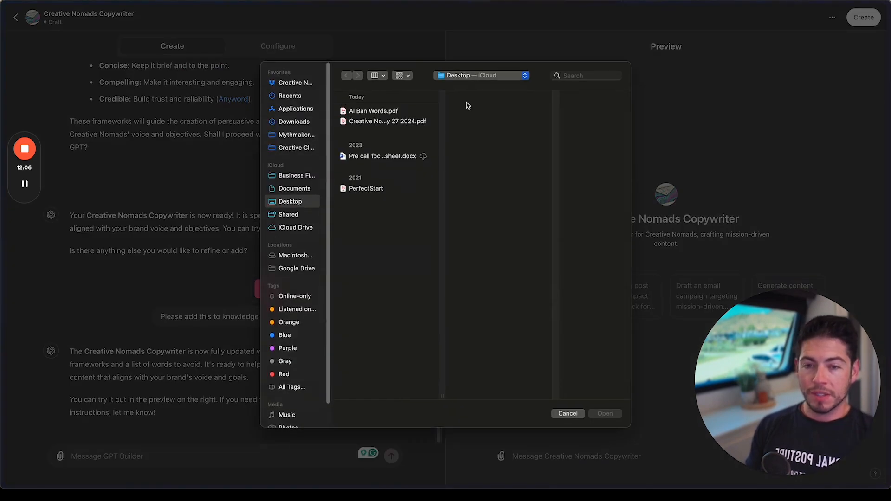
{"action": "left_click", "coordinate": [402, 122]}
{"action": "key", "text": "space"}
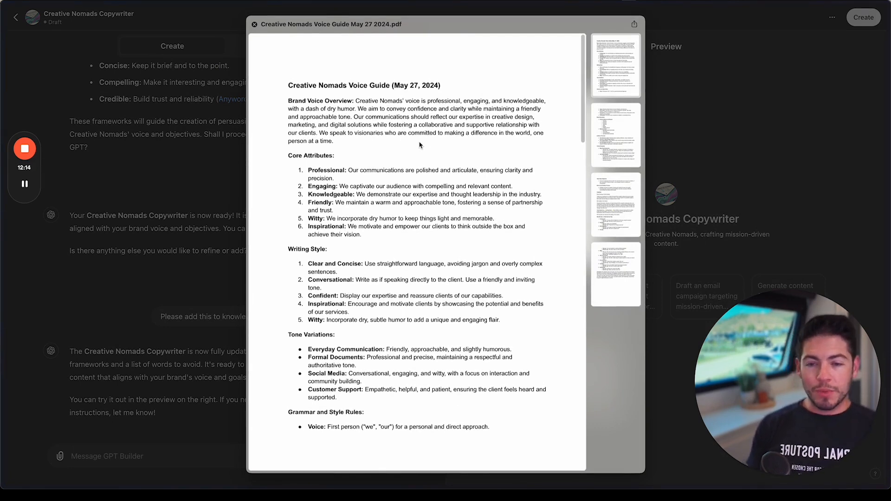
- Examine the voice guide's core attributes, writing style, tone variations, grammar rules and brand vocabulary, including the preferred words
{"action": "left_click_drag", "start_coordinate": [342, 218], "coordinate": [406, 218]}
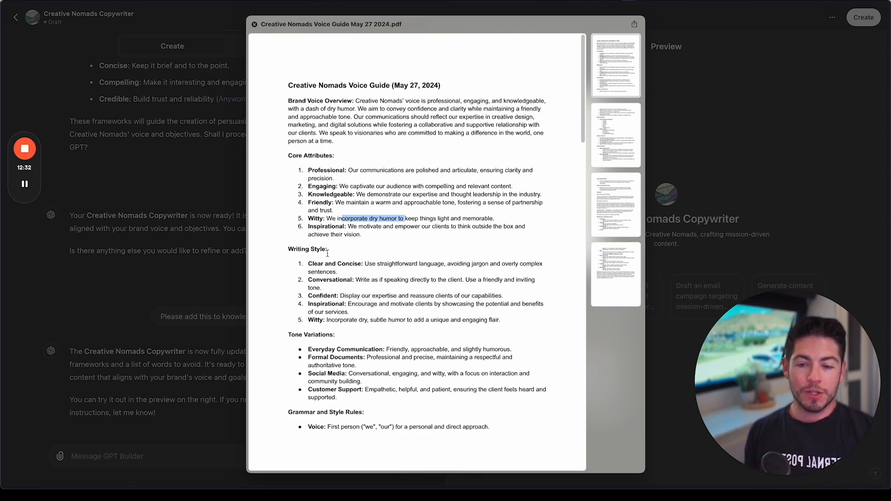
{"action": "scroll", "coordinate": [340, 280], "scroll_direction": "down", "scroll_amount": 3}
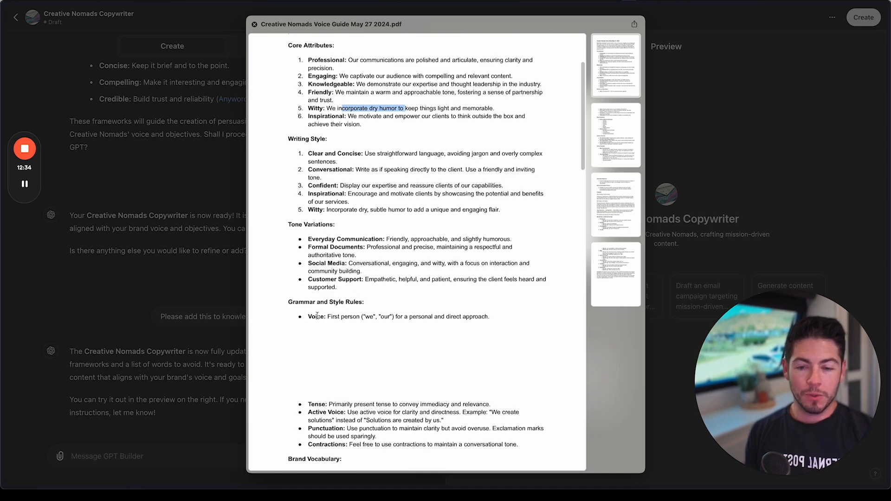
{"action": "scroll", "coordinate": [313, 320], "scroll_direction": "down", "scroll_amount": 3}
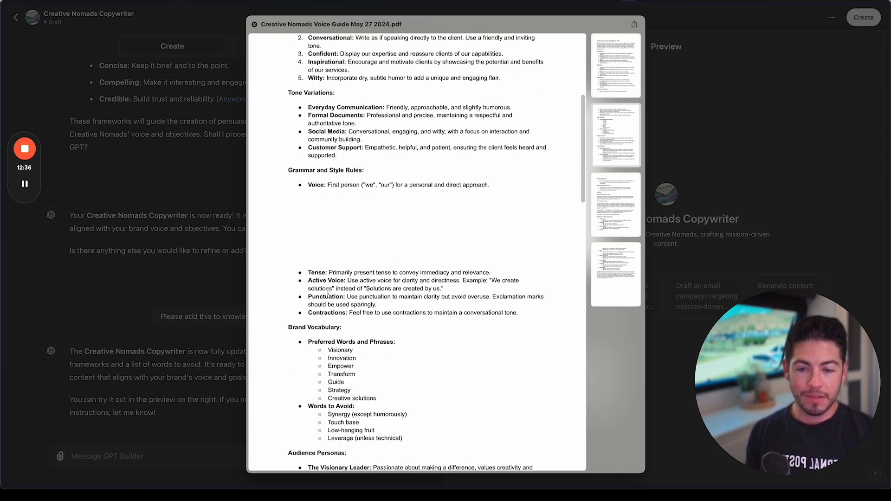
{"action": "scroll", "coordinate": [363, 302], "scroll_direction": "down", "scroll_amount": 3}
{"action": "scroll", "coordinate": [349, 323], "scroll_direction": "down", "scroll_amount": 1}
{"action": "left_click_drag", "start_coordinate": [342, 197], "coordinate": [357, 326]}
{"action": "scroll", "coordinate": [348, 284], "scroll_direction": "down", "scroll_amount": 1}
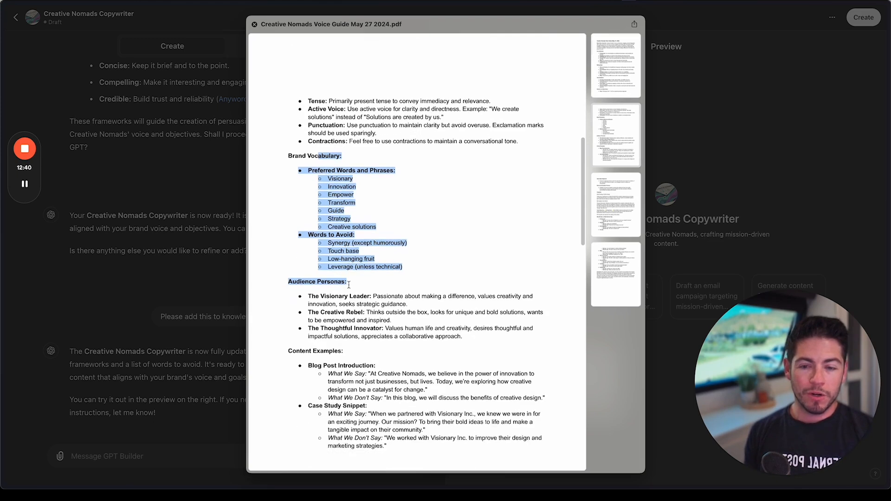
{"action": "double_click", "coordinate": [340, 179]}
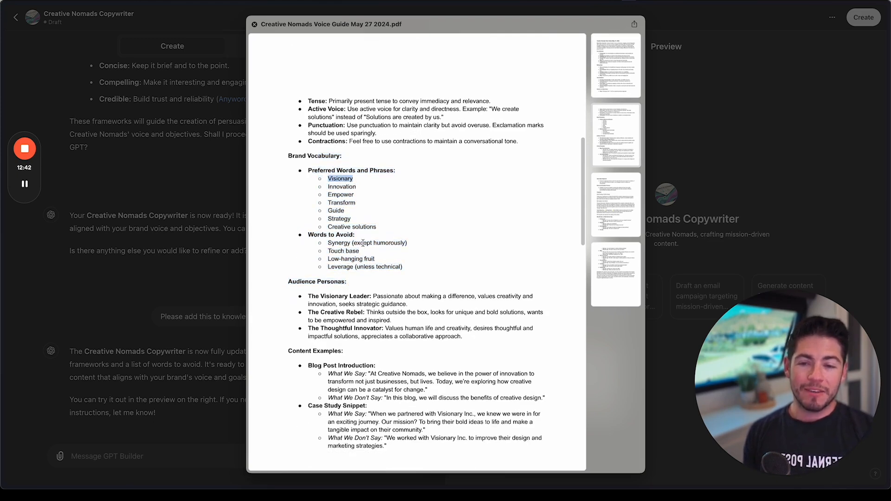
{"action": "double_click", "coordinate": [342, 186]}
{"action": "double_click", "coordinate": [343, 194]}
{"action": "double_click", "coordinate": [346, 203]}
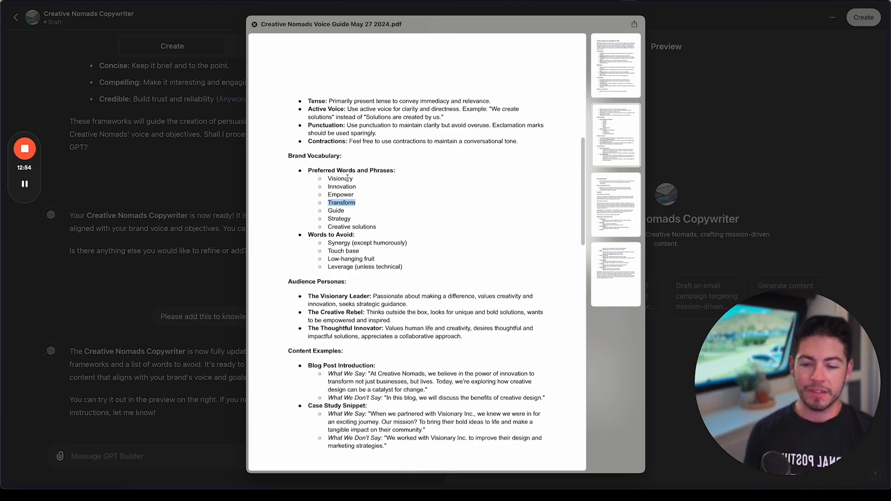
- Skim the rest of the voice guide, including the templates and the What We Say vs. What We Don't Say section
{"action": "scroll", "coordinate": [353, 186], "scroll_direction": "down", "scroll_amount": 5}
{"action": "scroll", "coordinate": [368, 323], "scroll_direction": "down", "scroll_amount": 10}
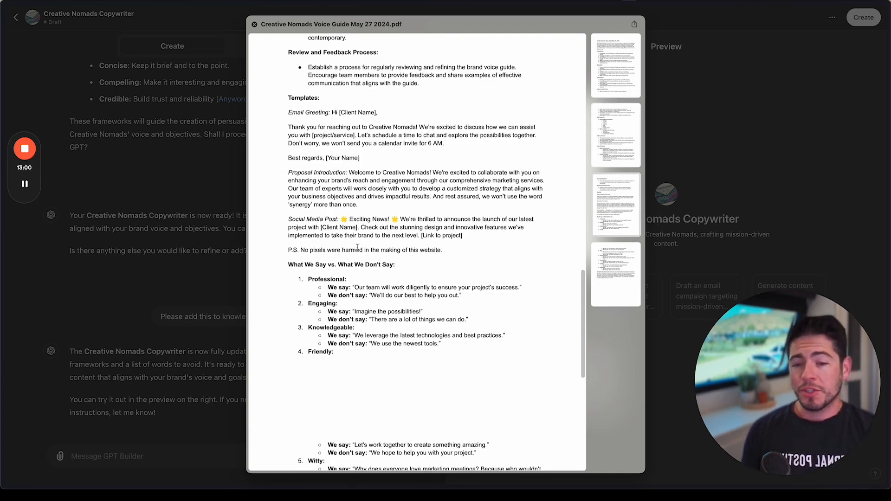
{"action": "scroll", "coordinate": [353, 246], "scroll_direction": "down", "scroll_amount": 10}
{"action": "scroll", "coordinate": [367, 260], "scroll_direction": "up", "scroll_amount": 8}
{"action": "scroll", "coordinate": [367, 261], "scroll_direction": "up", "scroll_amount": 10}
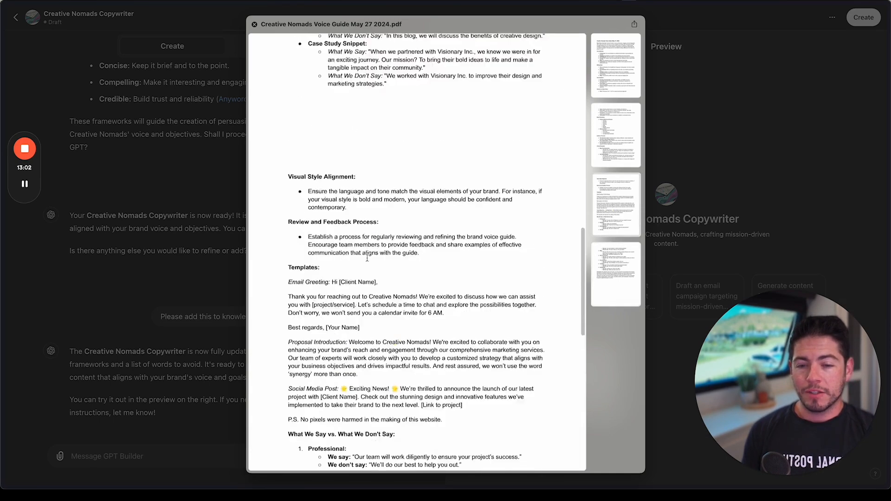
{"action": "scroll", "coordinate": [417, 295], "scroll_direction": "up", "scroll_amount": 10}
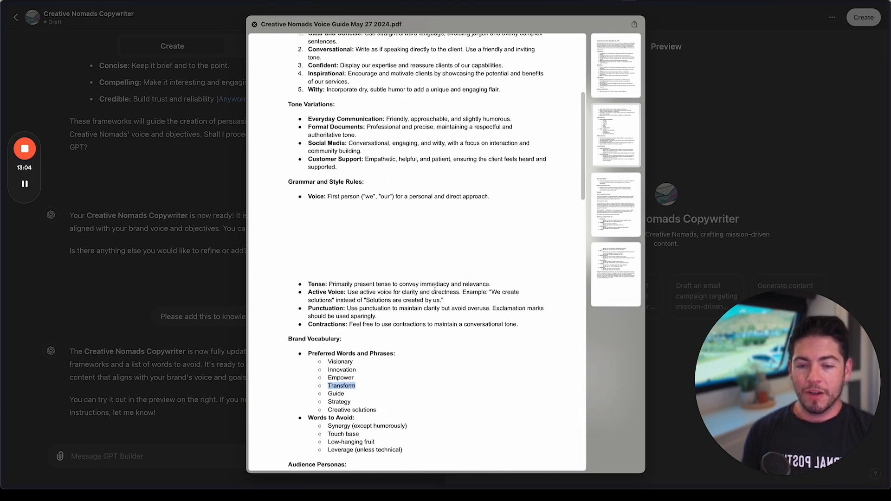
- Attach the voice guide PDF and send it to the builder with "Here's our voice guide. Please follow it"
{"action": "key", "text": "space"}
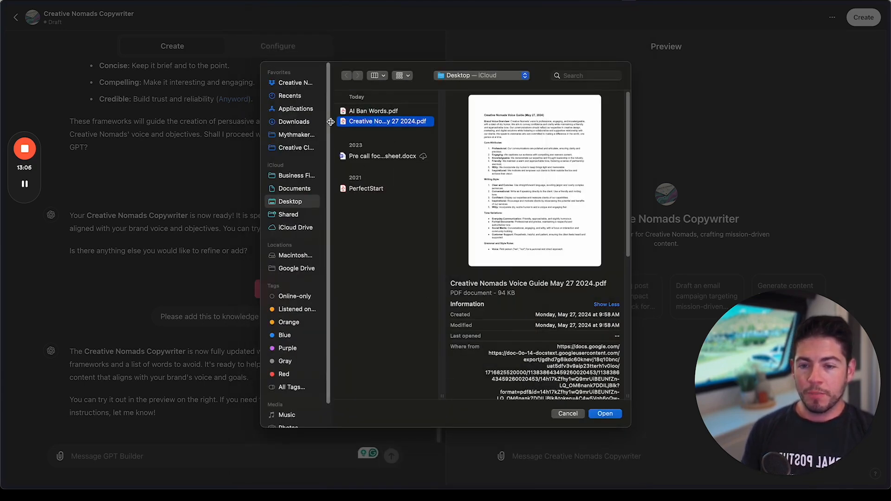
{"action": "left_click", "coordinate": [606, 413]}
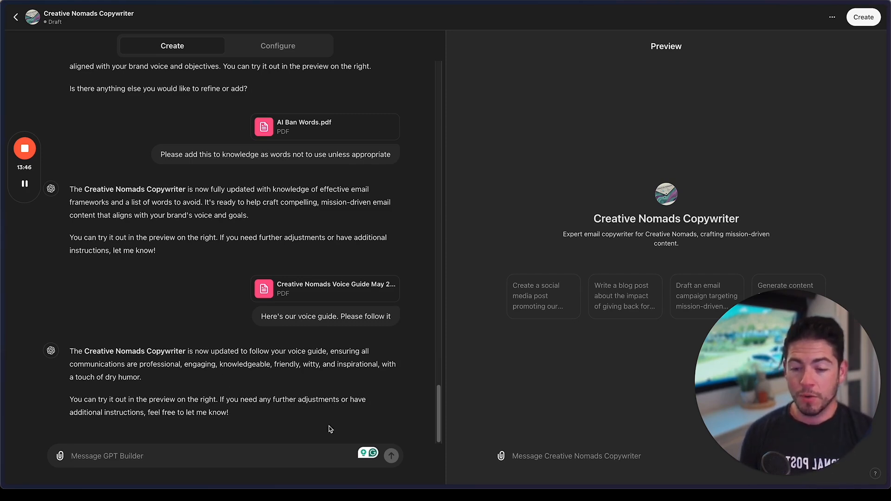
- Upload Creative Nomads Ads and SEO Pricing - July.pdf and send it to the builder with "Here's some recent pricing to have in your knowledge"
{"action": "left_click", "coordinate": [60, 456]}
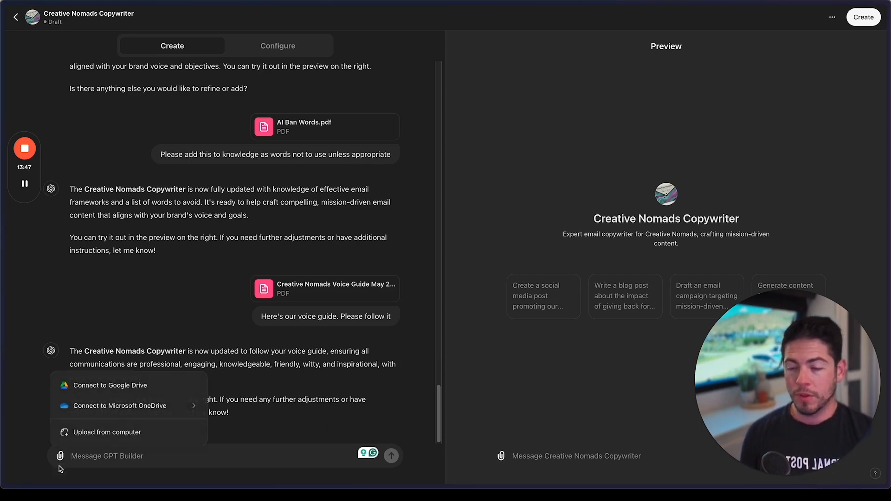
{"action": "left_click", "coordinate": [124, 432]}
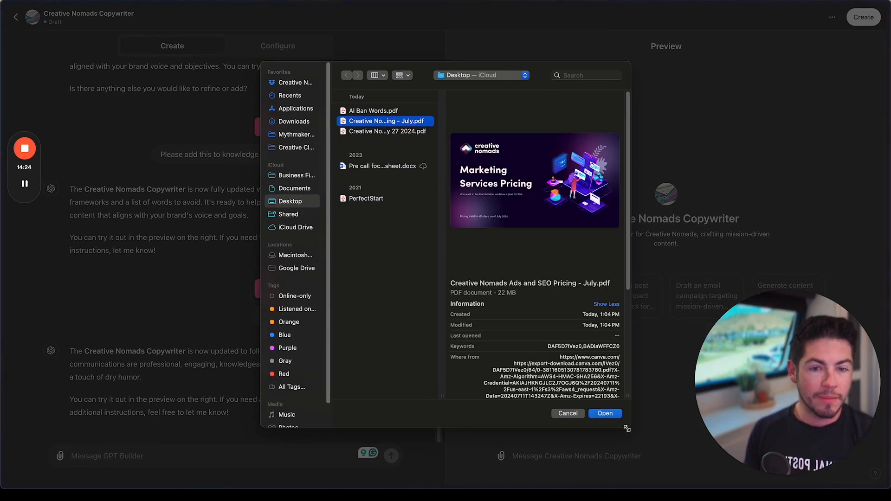
{"action": "left_click", "coordinate": [606, 414]}
{"action": "left_click", "coordinate": [177, 456]}
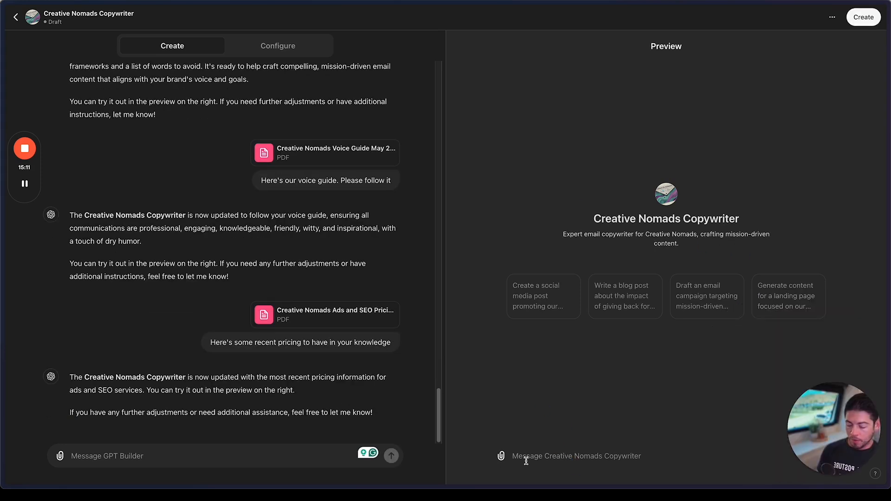
- Test the GPT in the preview chat by sending "Write me a welcome email after someone joins my email list"
{"action": "left_click", "coordinate": [534, 456]}
{"action": "type", "text": "Write me a welc"}
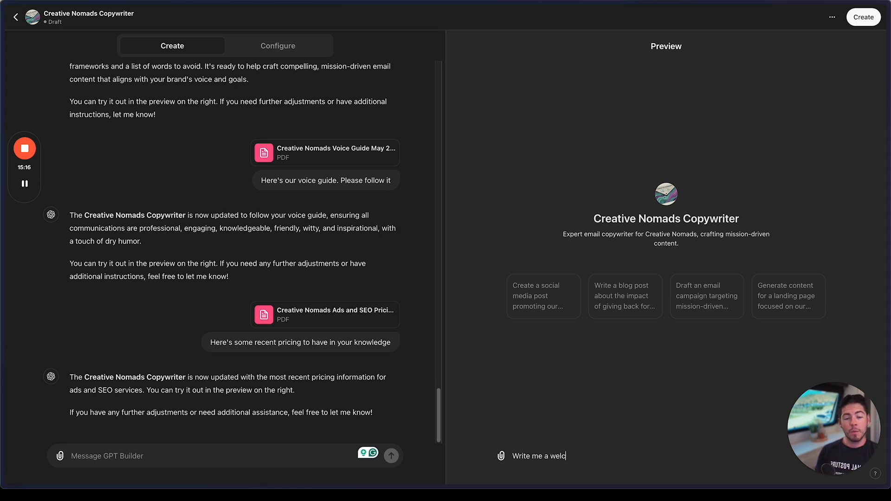
{"action": "type", "text": "ome email after someo"}
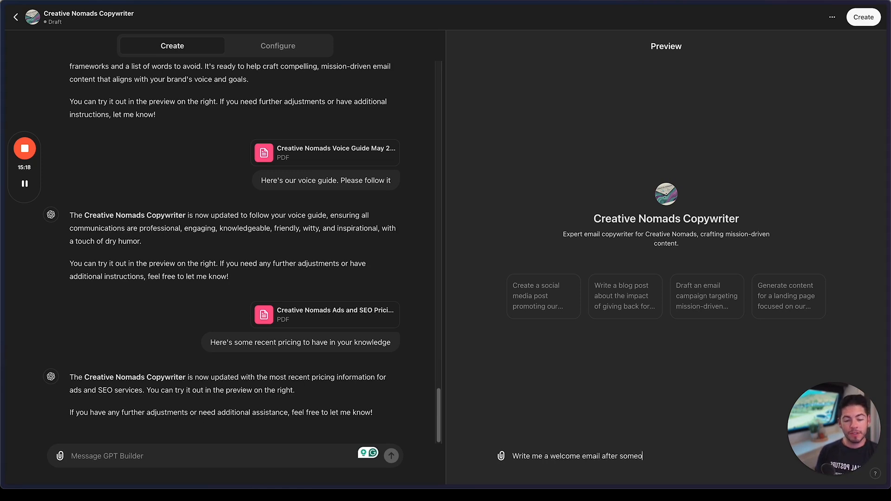
{"action": "type", "text": "ne jooingmy email list"}
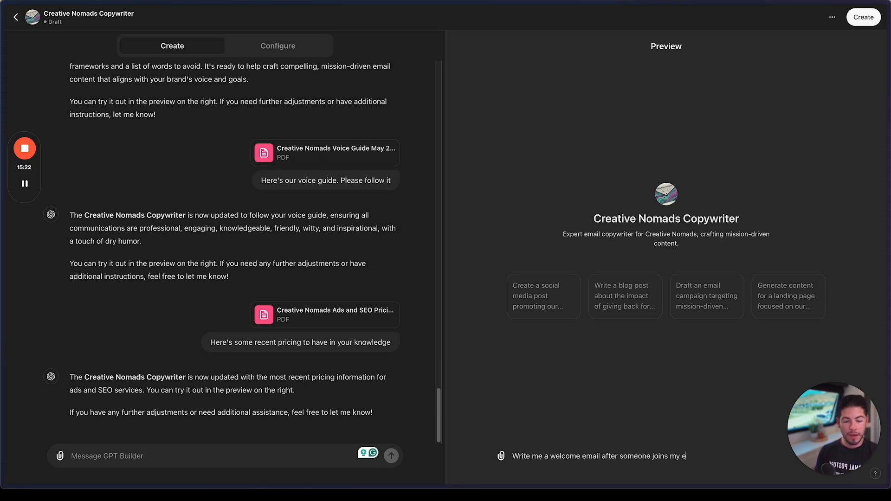
{"action": "key", "text": "Return"}
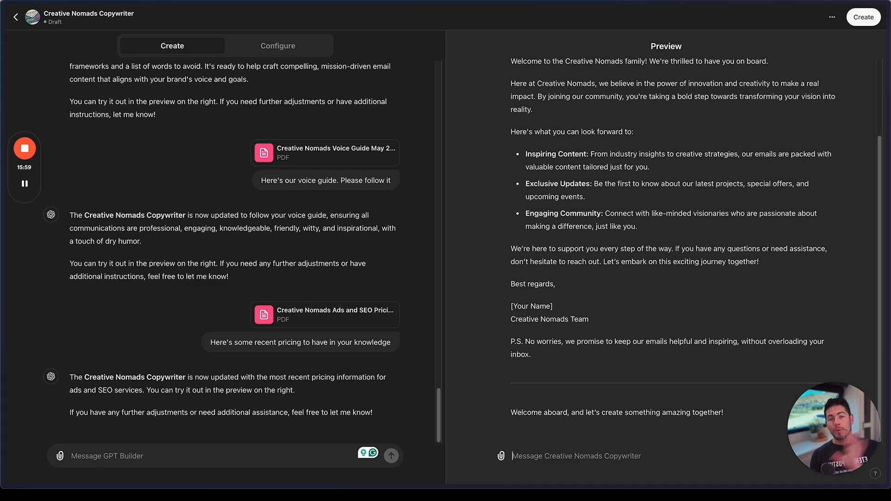
- Test the GPT in the preview chat by sending "Now write me an email after someone signs up for our local SEO services"
{"action": "type", "text": "Now w"}
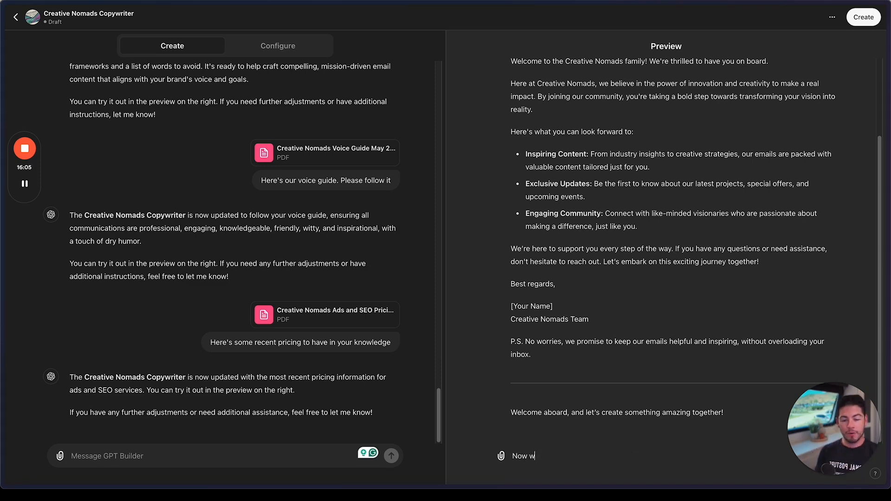
{"action": "type", "text": "rite me an email aft"}
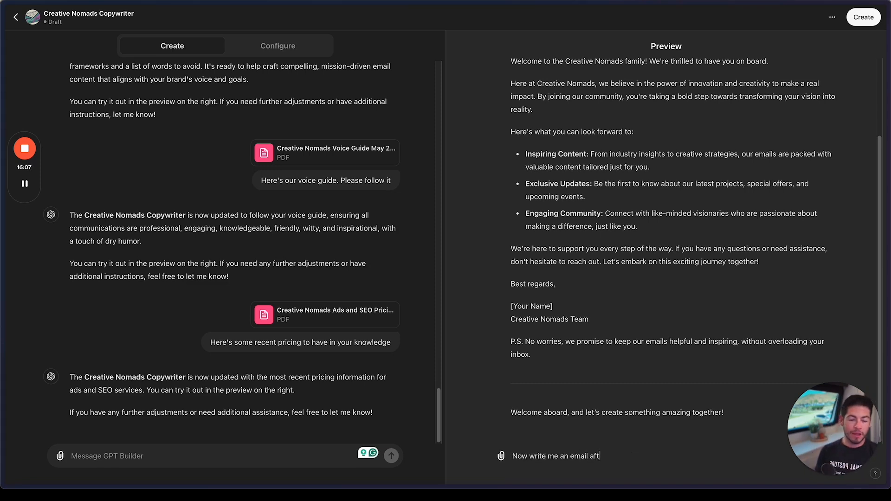
{"action": "type", "text": "er someone signs up for our "}
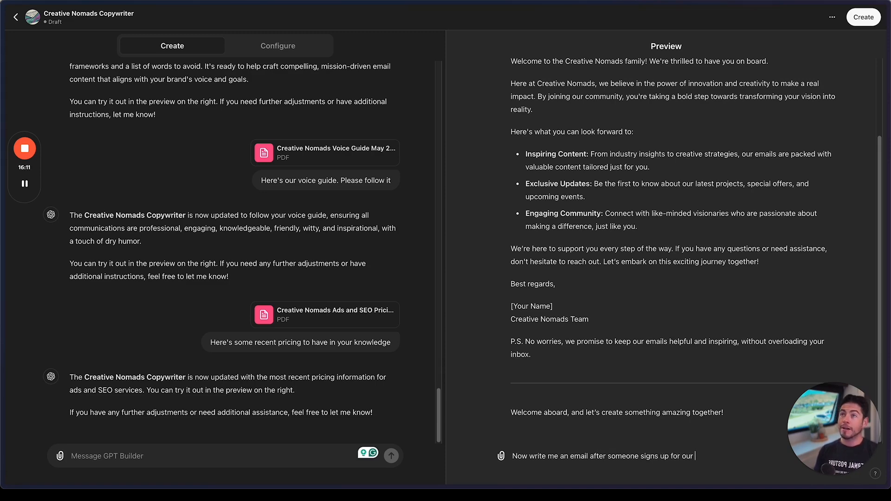
{"action": "type", "text": "local SEO servi"}
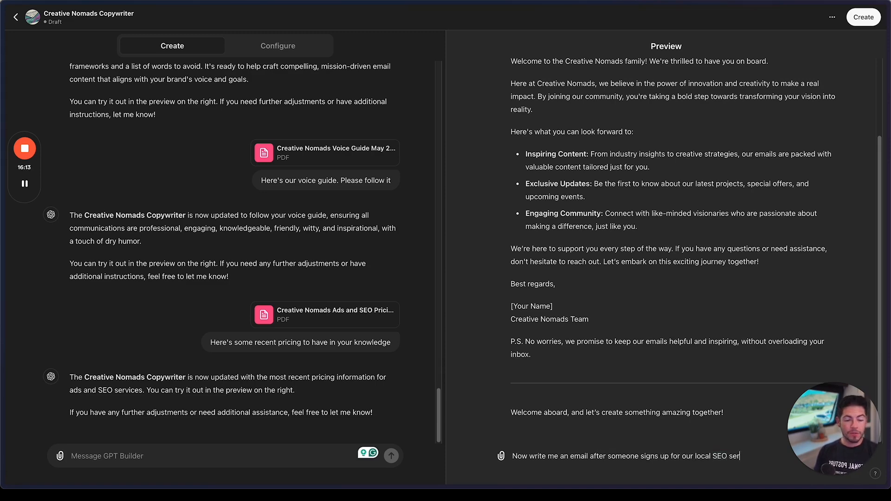
{"action": "type", "text": "ces"}
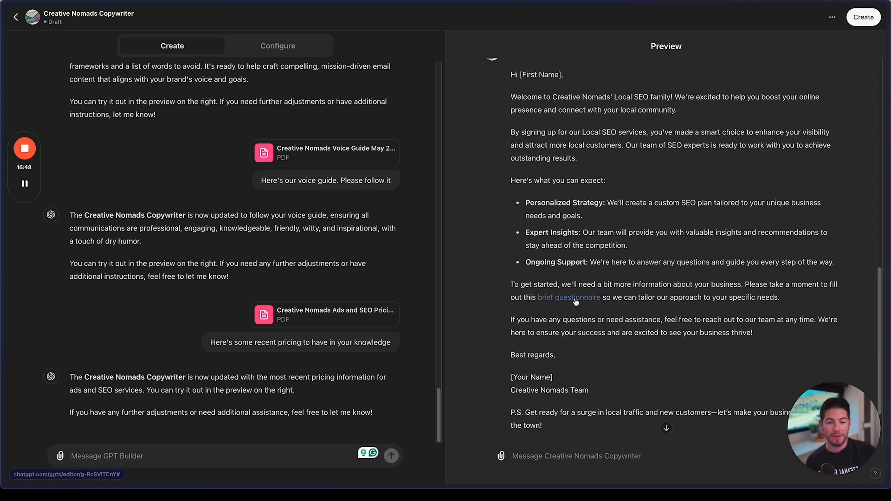
{"action": "mouse_move", "coordinate": [23, 192]}
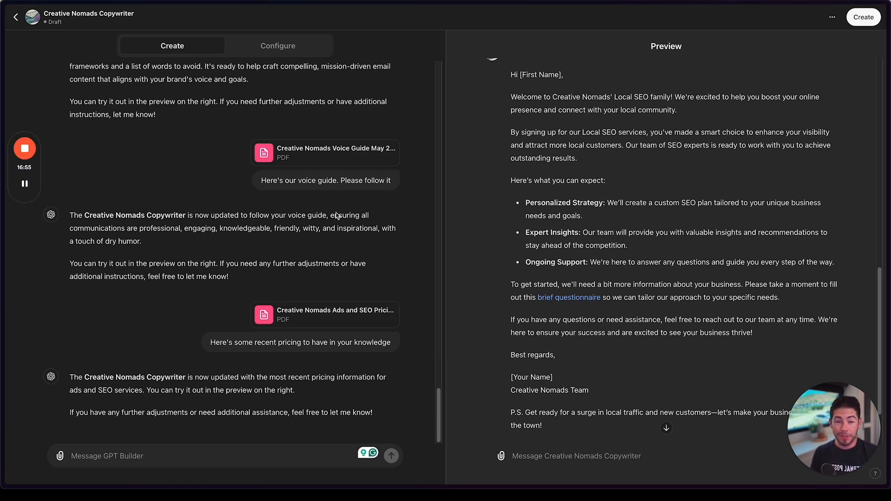
- Send "Write me a 3 day email sequence after someone downloads our local SEO free guide" in the preview chat
{"action": "scroll", "coordinate": [565, 310], "scroll_direction": "down", "scroll_amount": 3}
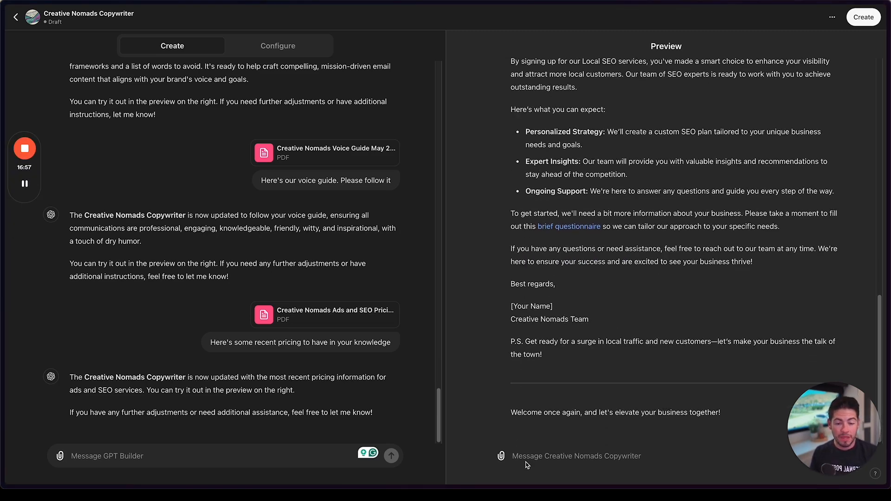
{"action": "type", "text": "Wr"}
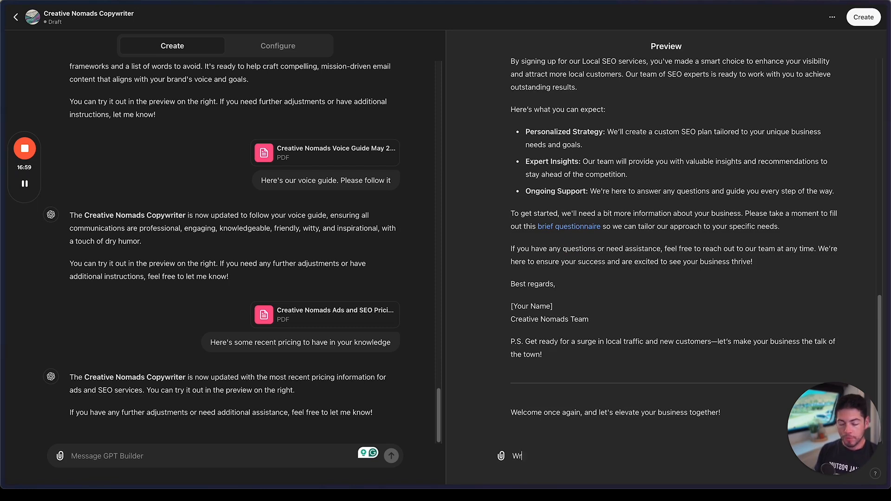
{"action": "type", "text": "ite me a 3 day e"}
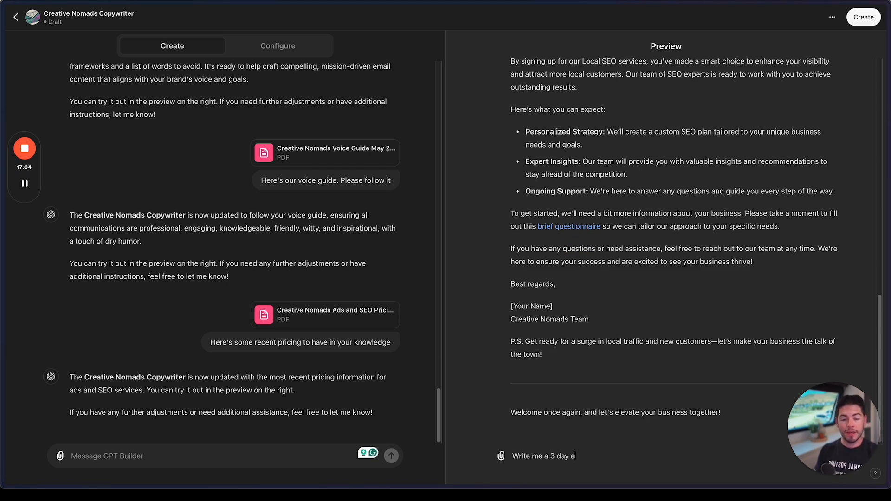
{"action": "type", "text": "mail se"}
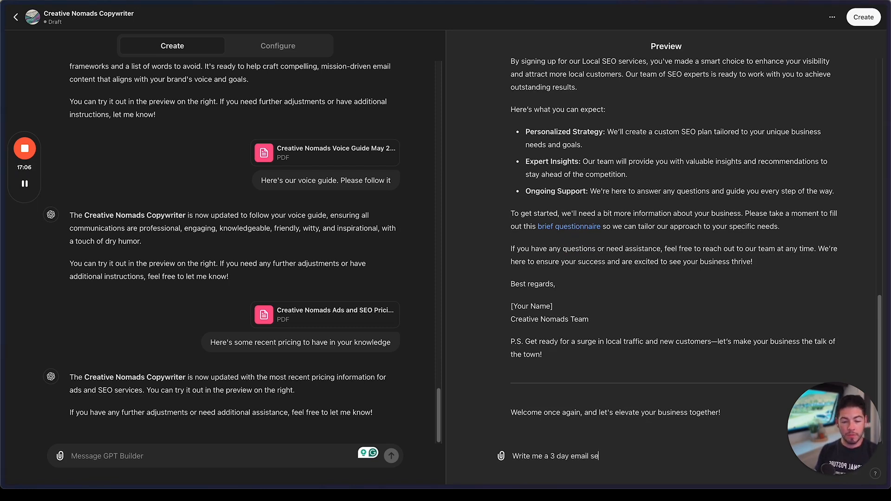
{"action": "type", "text": "quence after some"}
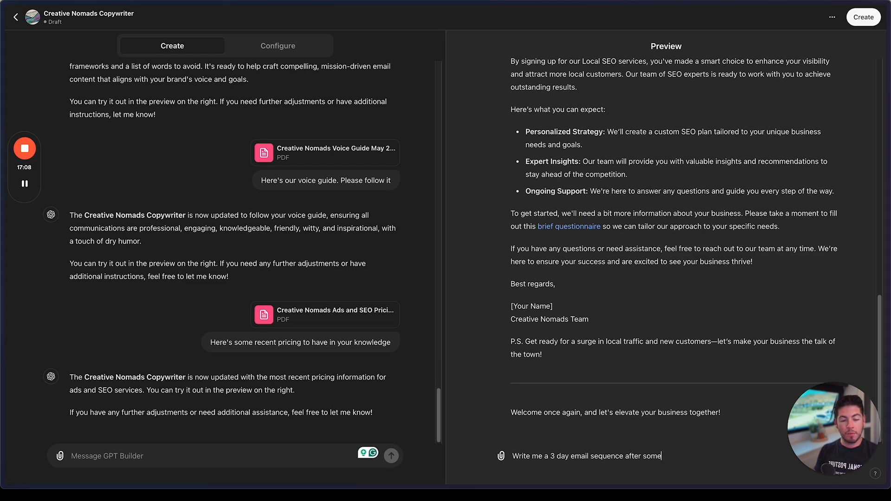
{"action": "type", "text": "one d"}
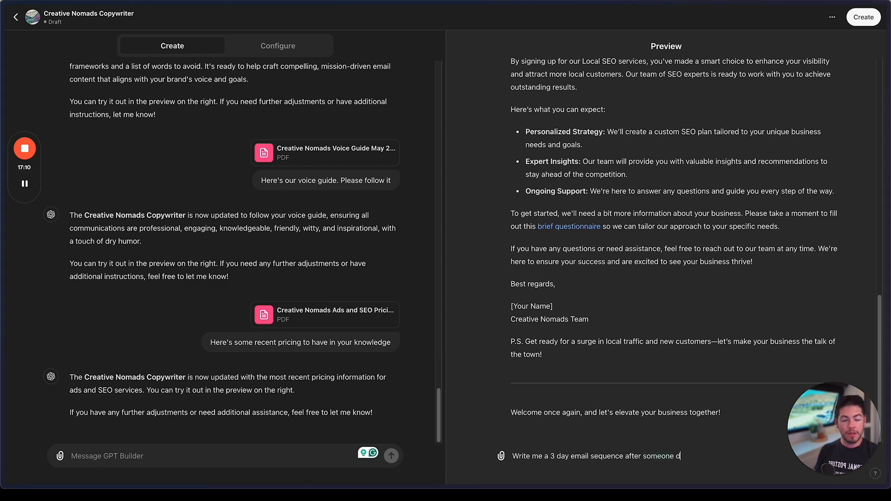
{"action": "type", "text": "ownloads our local SEO "}
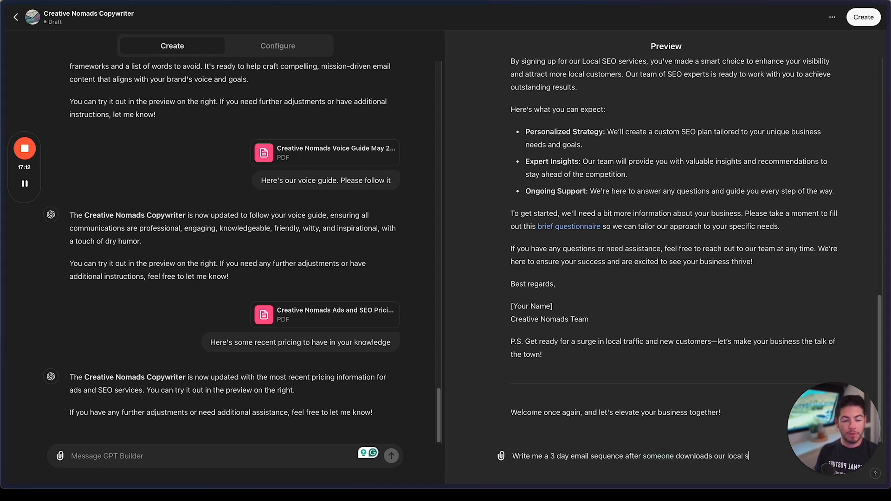
{"action": "type", "text": "free guide"}
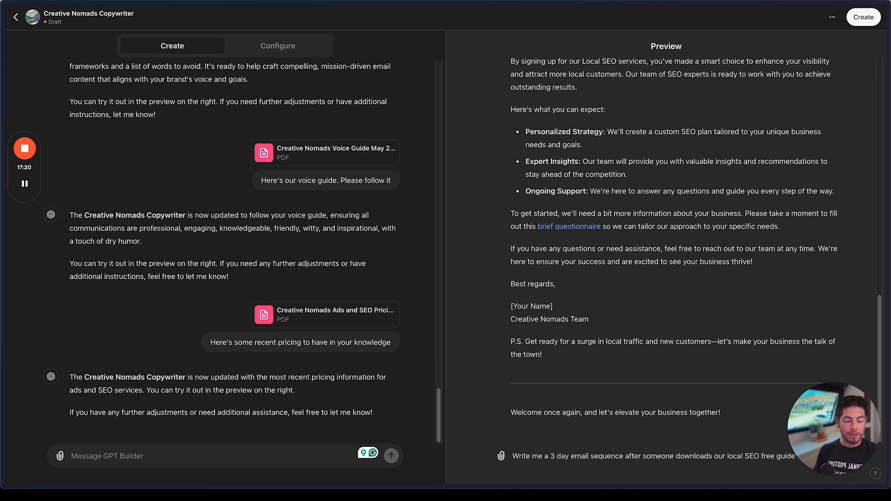
{"action": "key", "text": "Return"}
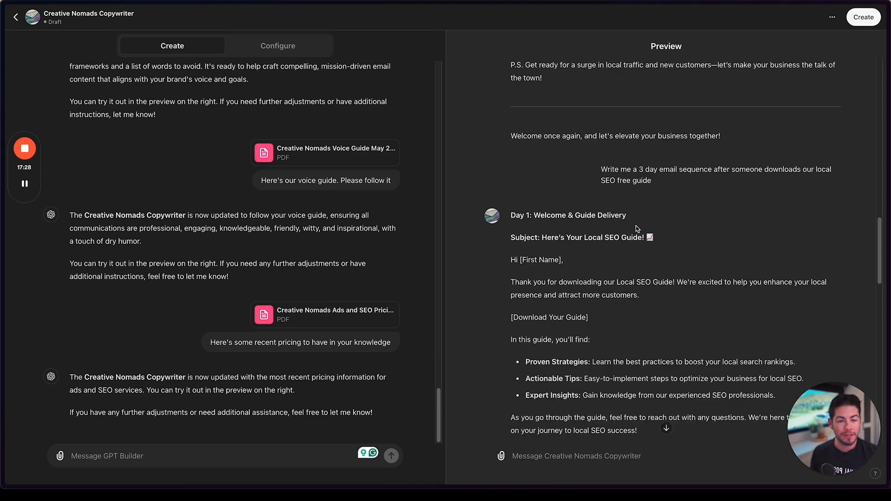
- Read the generated three-day email sequence from the Day 1 guide delivery email through the Day 3 services email
{"action": "scroll", "coordinate": [554, 240], "scroll_direction": "down", "scroll_amount": 3}
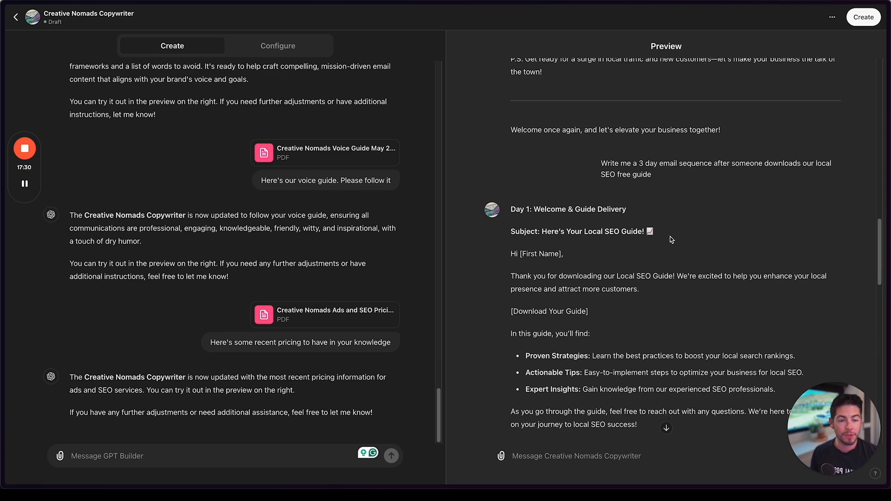
{"action": "scroll", "coordinate": [627, 272], "scroll_direction": "down", "scroll_amount": 1}
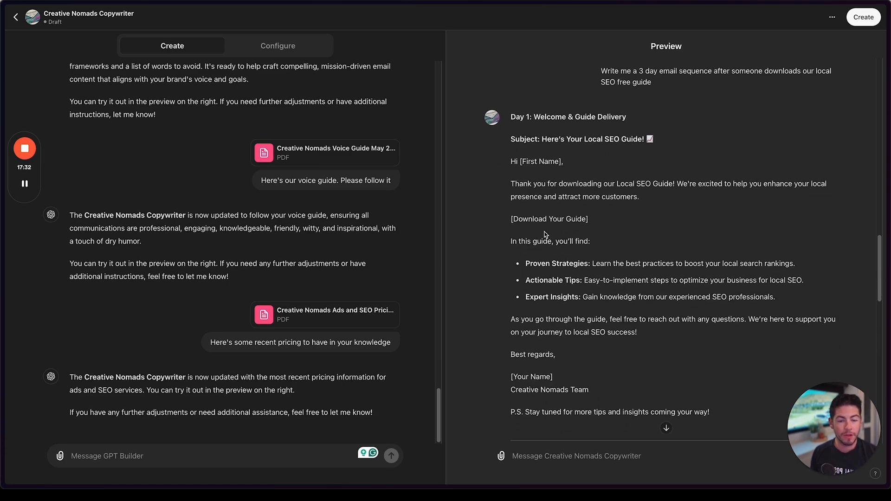
{"action": "scroll", "coordinate": [557, 260], "scroll_direction": "down", "scroll_amount": 1}
{"action": "scroll", "coordinate": [567, 265], "scroll_direction": "down", "scroll_amount": 5}
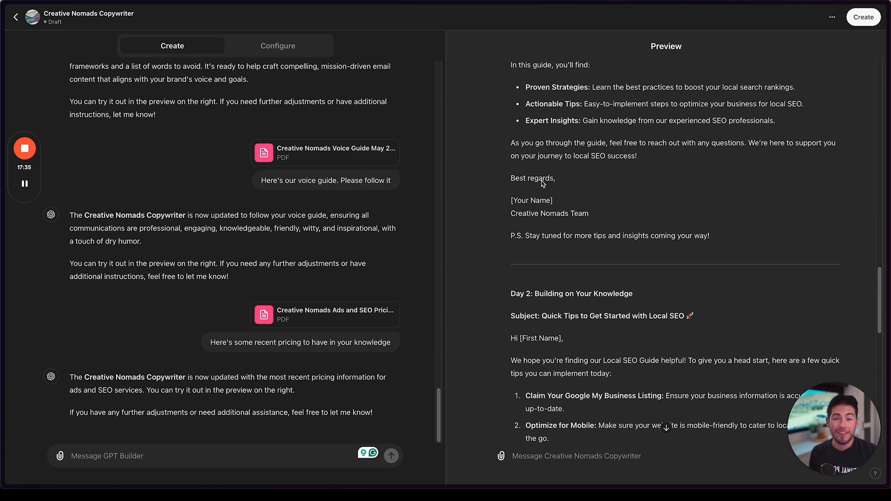
{"action": "scroll", "coordinate": [538, 176], "scroll_direction": "down", "scroll_amount": 2}
{"action": "scroll", "coordinate": [556, 185], "scroll_direction": "down", "scroll_amount": 1}
{"action": "scroll", "coordinate": [559, 186], "scroll_direction": "down", "scroll_amount": 1}
{"action": "scroll", "coordinate": [630, 216], "scroll_direction": "down", "scroll_amount": 4}
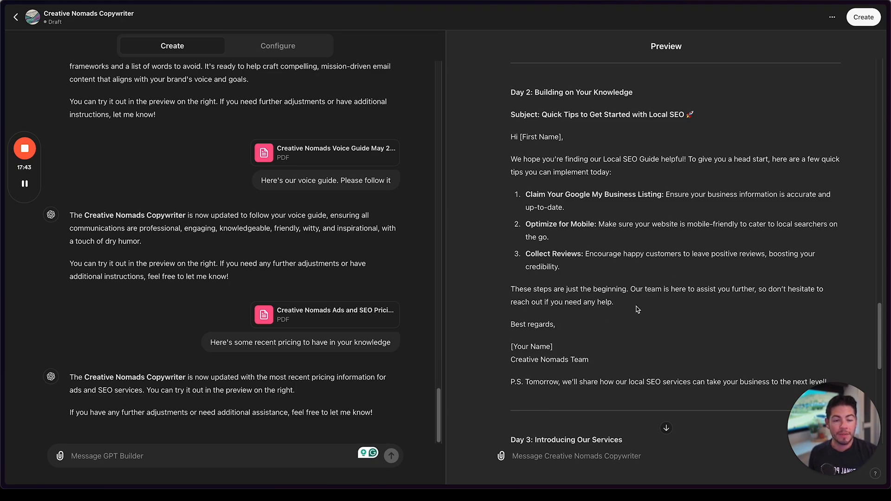
{"action": "scroll", "coordinate": [636, 304], "scroll_direction": "down", "scroll_amount": 9}
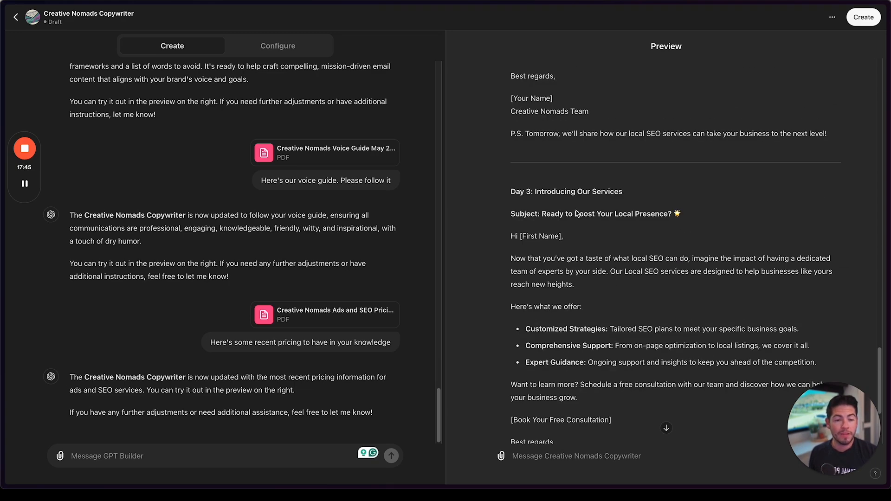
{"action": "scroll", "coordinate": [598, 248], "scroll_direction": "down", "scroll_amount": 1}
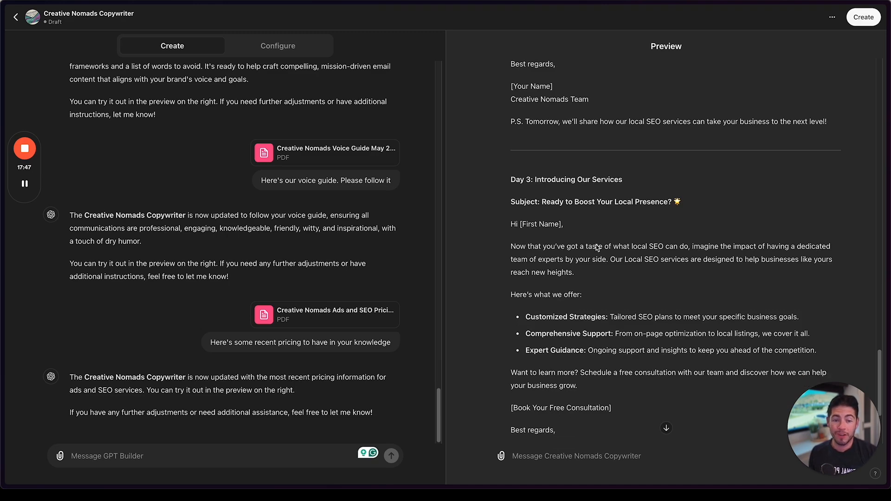
{"action": "scroll", "coordinate": [598, 247], "scroll_direction": "down", "scroll_amount": 2}
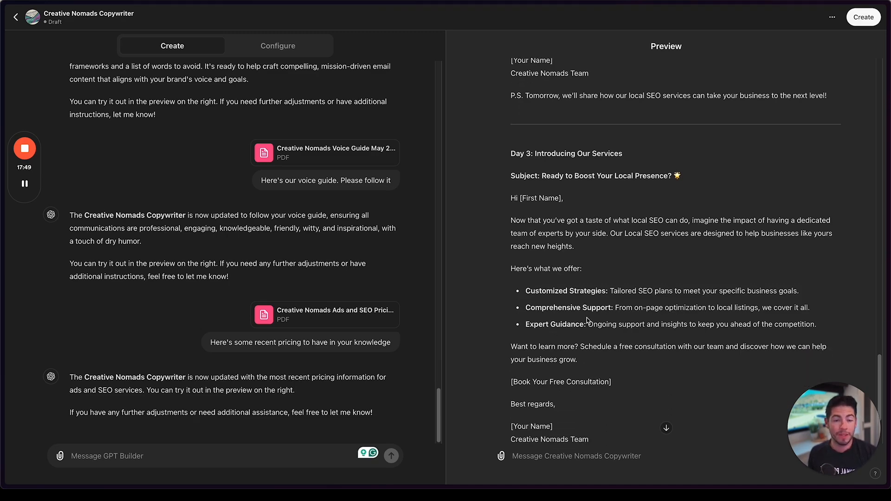
- Go back over the Day 1 and Day 2 emails, checking subject lines and tips, and read to the end of the sequence
{"action": "scroll", "coordinate": [587, 320], "scroll_direction": "up", "scroll_amount": 8}
{"action": "scroll", "coordinate": [585, 313], "scroll_direction": "down", "scroll_amount": 8}
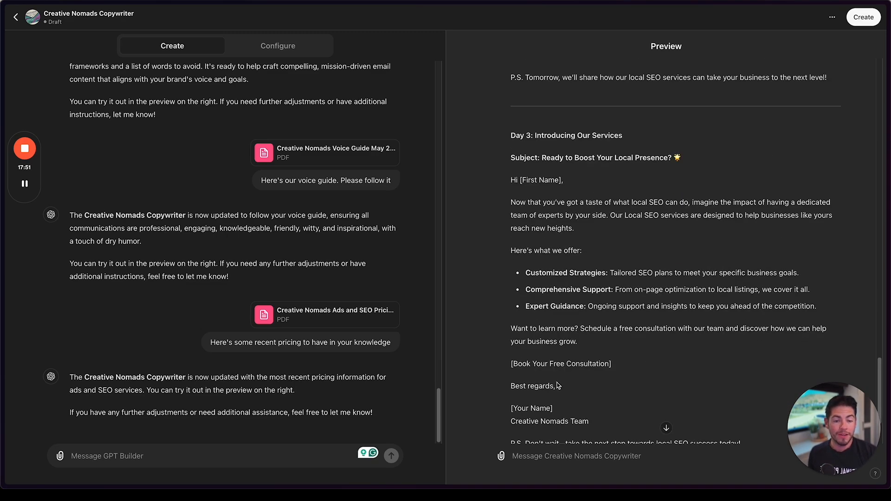
{"action": "scroll", "coordinate": [563, 369], "scroll_direction": "up", "scroll_amount": 4}
{"action": "scroll", "coordinate": [564, 366], "scroll_direction": "up", "scroll_amount": 10}
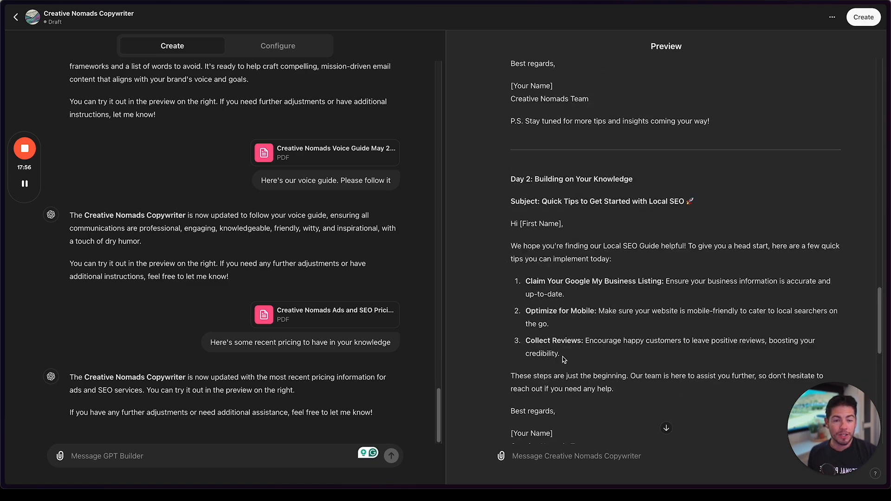
{"action": "scroll", "coordinate": [565, 362], "scroll_direction": "up", "scroll_amount": 6}
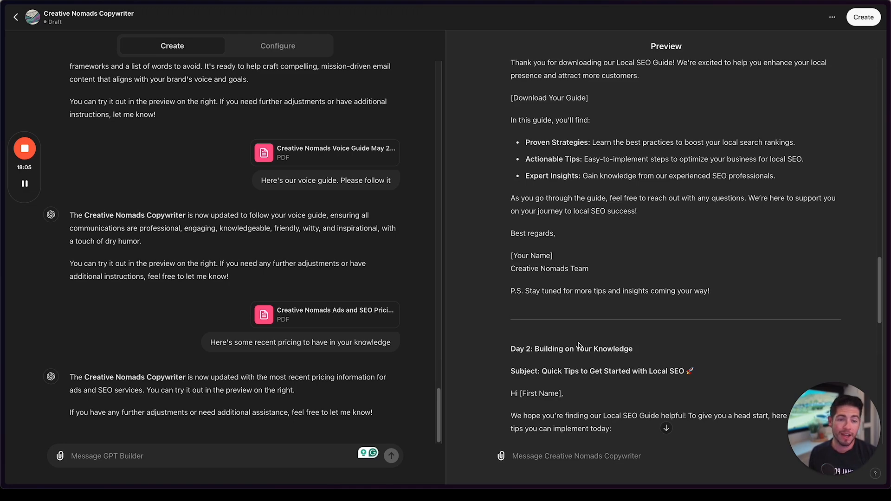
{"action": "scroll", "coordinate": [579, 346], "scroll_direction": "down", "scroll_amount": 4}
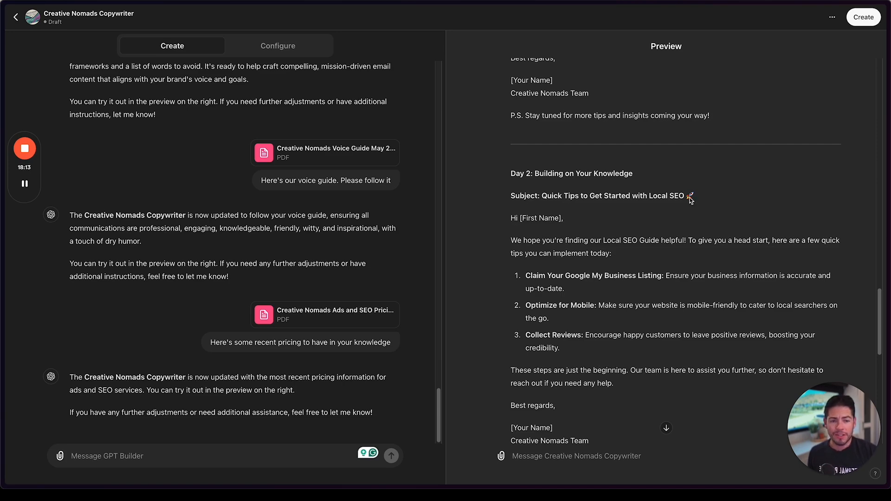
{"action": "scroll", "coordinate": [631, 267], "scroll_direction": "down", "scroll_amount": 1}
{"action": "scroll", "coordinate": [626, 287], "scroll_direction": "down", "scroll_amount": 3}
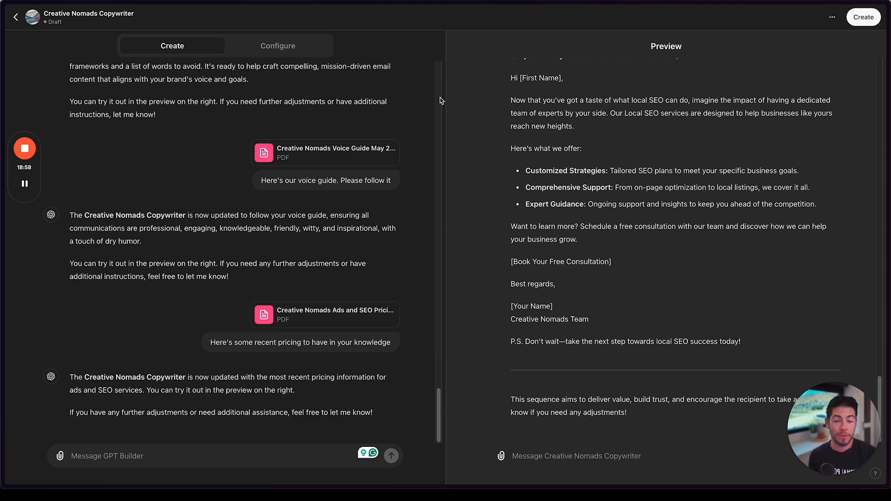
- Review the GPT's configuration, including its instructions, conversation starters, knowledge files, capabilities and actions
{"action": "scroll", "coordinate": [329, 249], "scroll_direction": "up", "scroll_amount": 10}
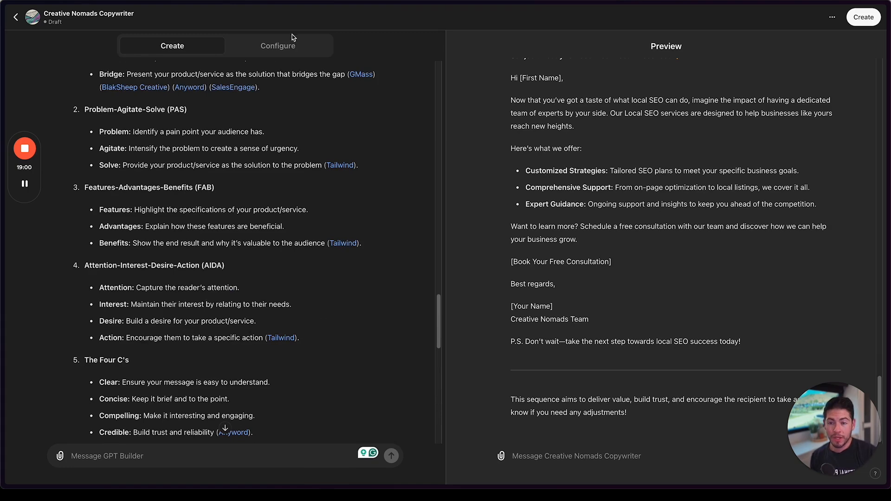
{"action": "left_click", "coordinate": [289, 48]}
{"action": "scroll", "coordinate": [175, 241], "scroll_direction": "down", "scroll_amount": 2}
{"action": "scroll", "coordinate": [179, 229], "scroll_direction": "down", "scroll_amount": 3}
{"action": "scroll", "coordinate": [179, 225], "scroll_direction": "down", "scroll_amount": 3}
{"action": "scroll", "coordinate": [240, 213], "scroll_direction": "down", "scroll_amount": 2}
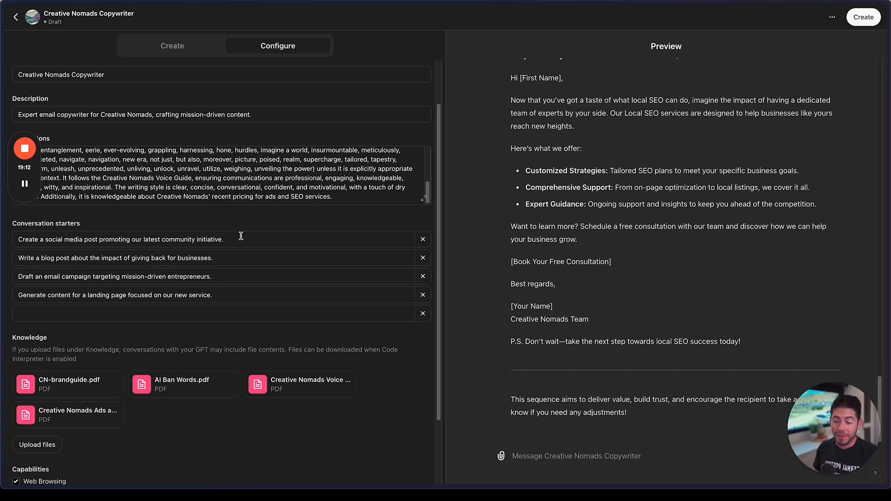
{"action": "scroll", "coordinate": [69, 310], "scroll_direction": "down", "scroll_amount": 3}
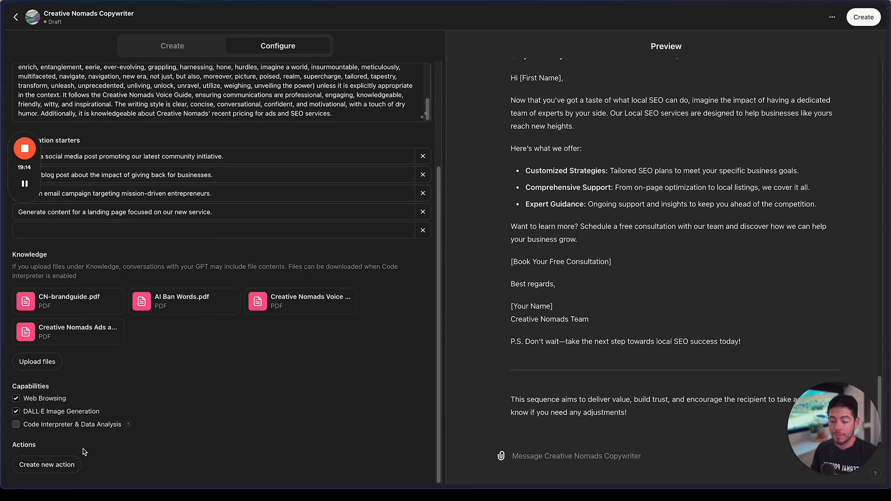
{"action": "scroll", "coordinate": [293, 289], "scroll_direction": "up", "scroll_amount": 5}
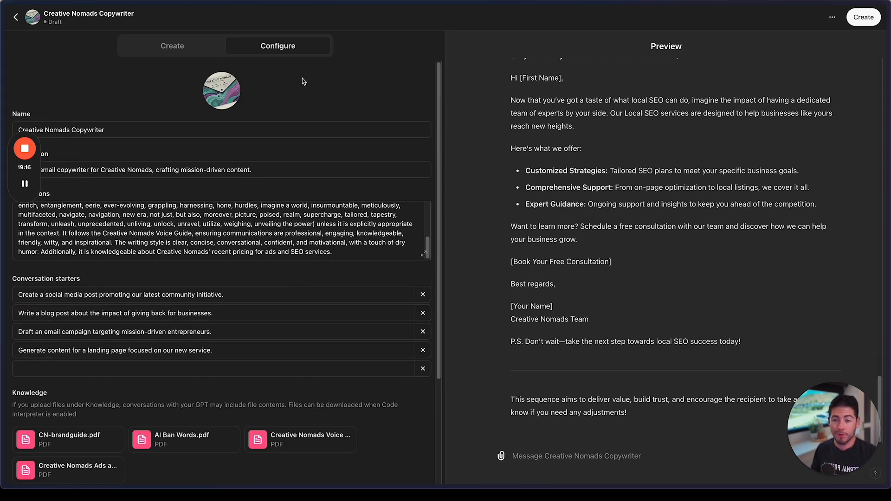
- Create the Creative Nomads Copywriter GPT, save its sharing settings and open its chat page
{"action": "left_click", "coordinate": [864, 17]}
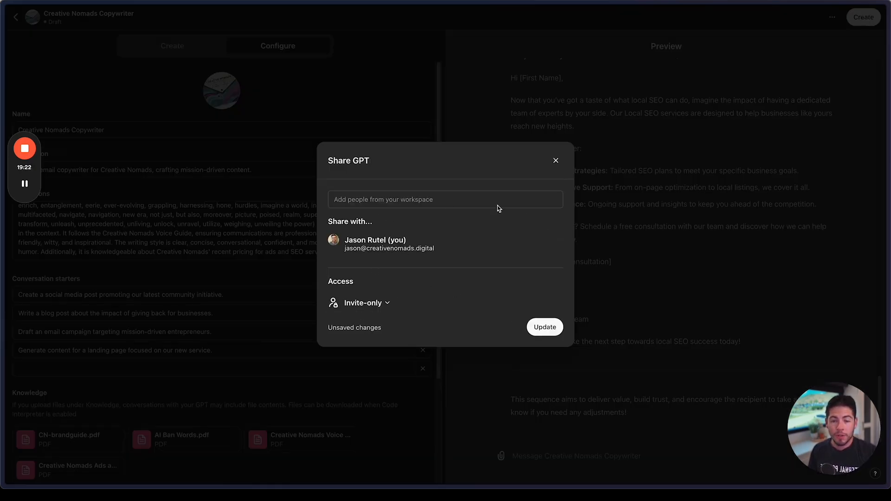
{"action": "left_click", "coordinate": [542, 327]}
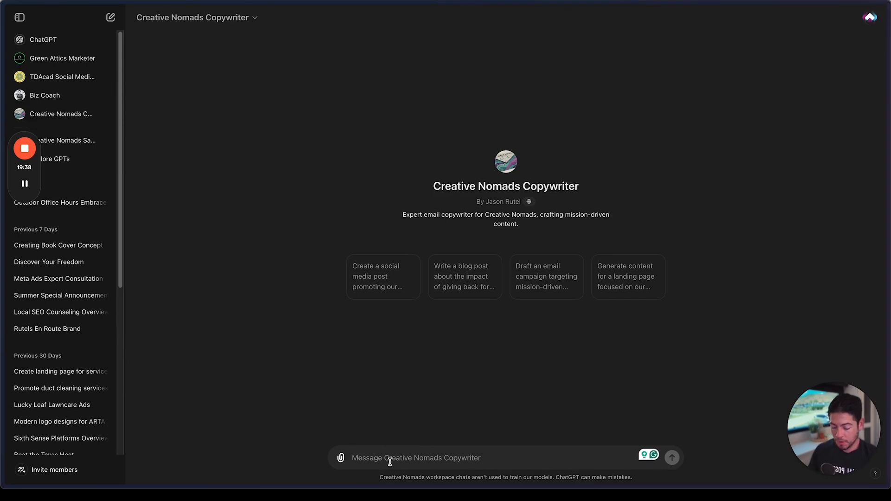
{"action": "type", "text": "write"}
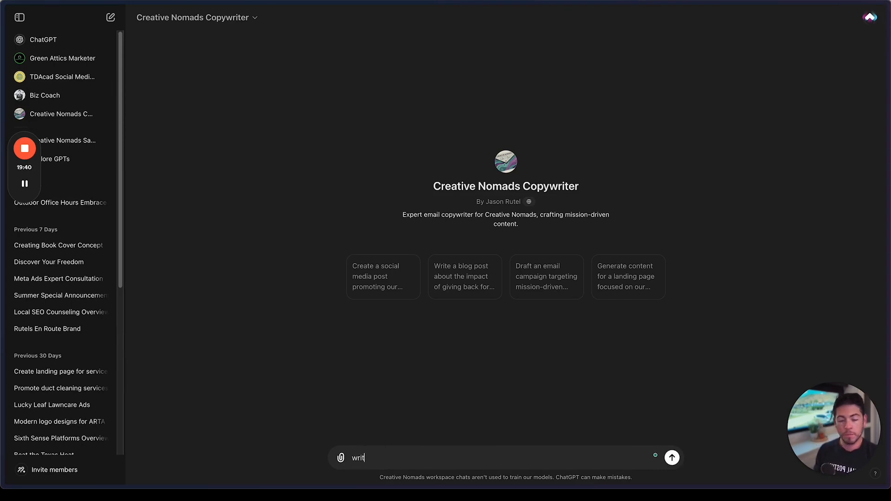
{"action": "key", "text": "BackSpace"}
{"action": "key", "text": "BackSpace"}
{"action": "key", "text": "BackSpace"}
{"action": "key", "text": "BackSpace"}
{"action": "key", "text": "BackSpace"}
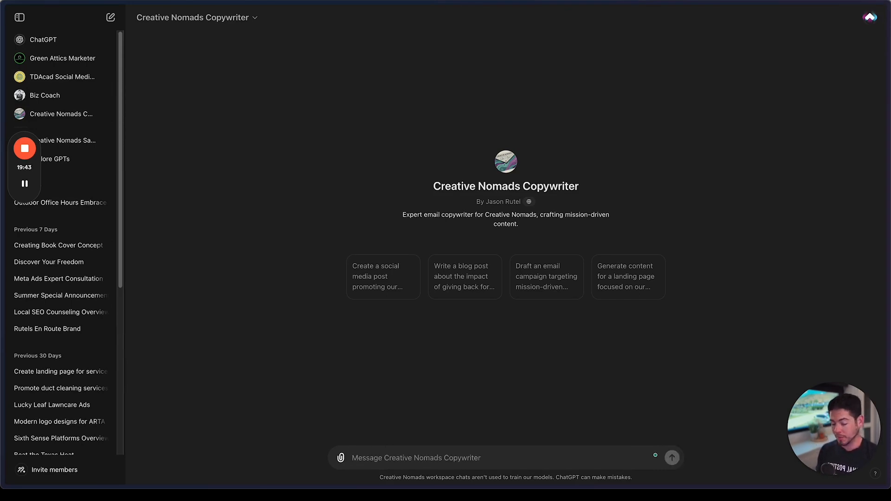
- Ask the Creative Nomads Copywriter to write a social media post about summer and optimizing your website for conversion
{"action": "type", "text": "write me a social media post about summer and optimizing your"}
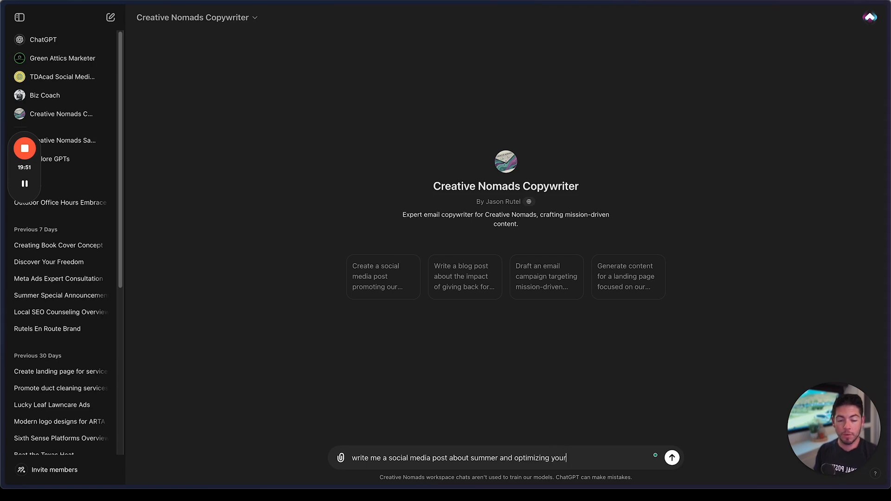
{"action": "type", "text": " website for conversion"}
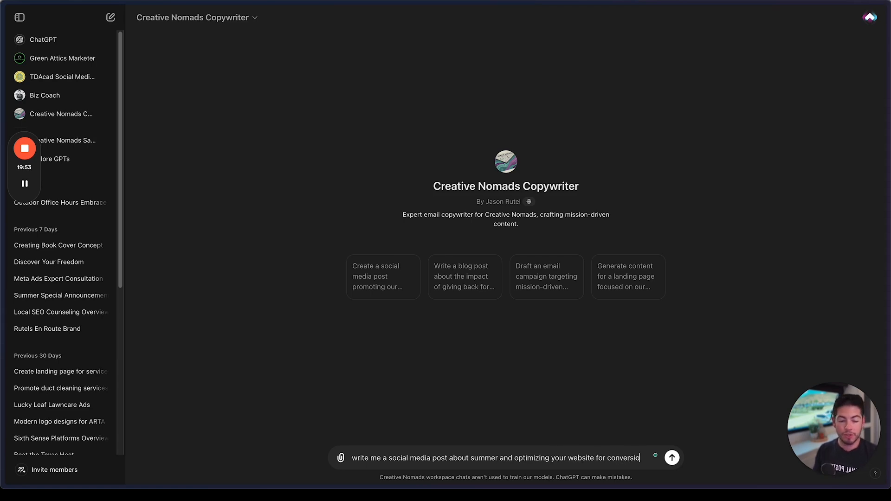
{"action": "key", "text": "Return"}
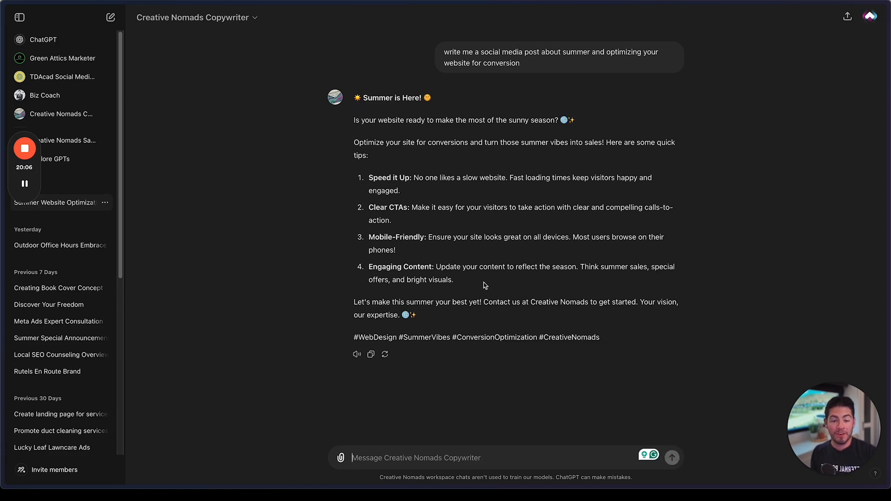
- Request a revision of the summer social media post with "less emoticons" and look back at the original version
{"action": "left_click_drag", "start_coordinate": [401, 315], "coordinate": [418, 315]}
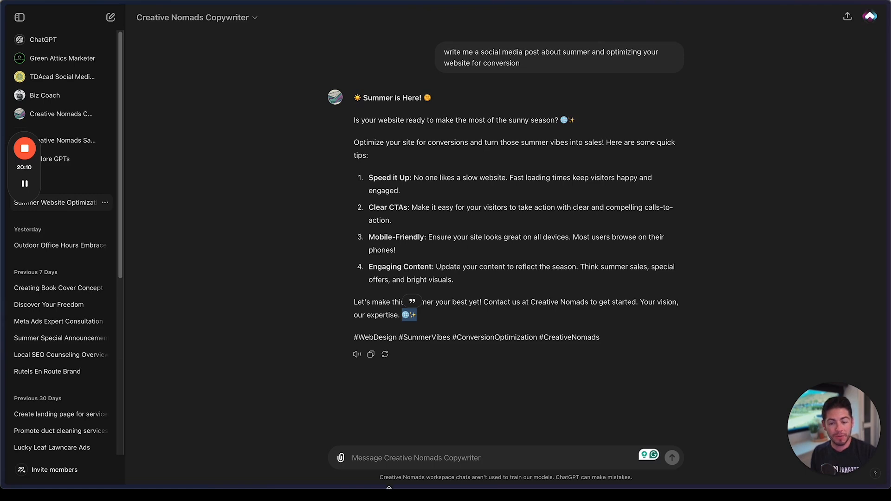
{"action": "left_click", "coordinate": [386, 457]}
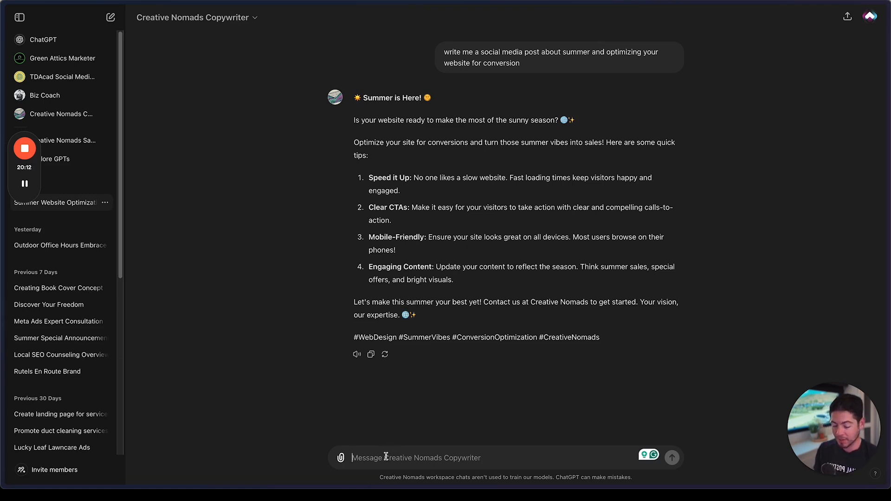
{"action": "type", "text": "less emoticons"}
{"action": "key", "text": "Return"}
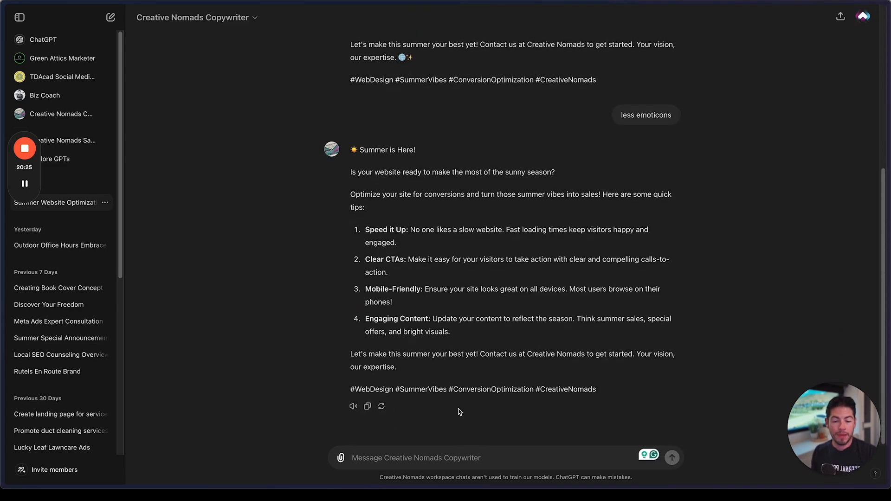
{"action": "scroll", "coordinate": [523, 372], "scroll_direction": "up", "scroll_amount": 5}
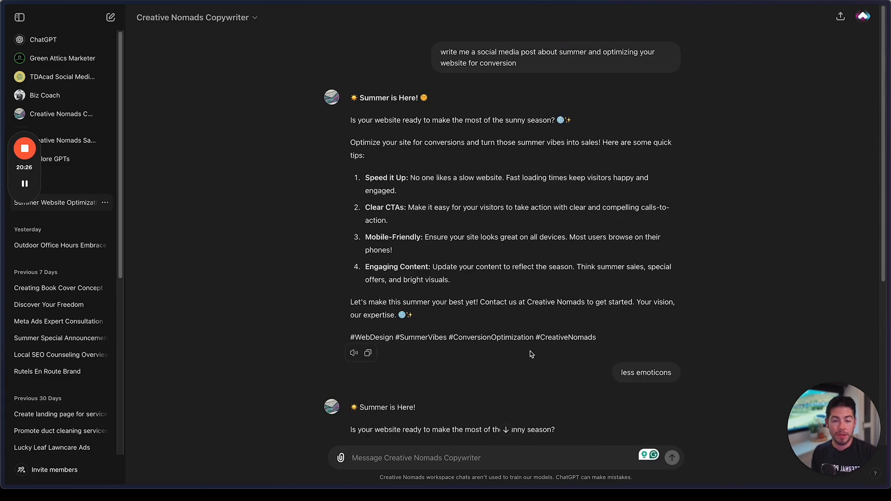